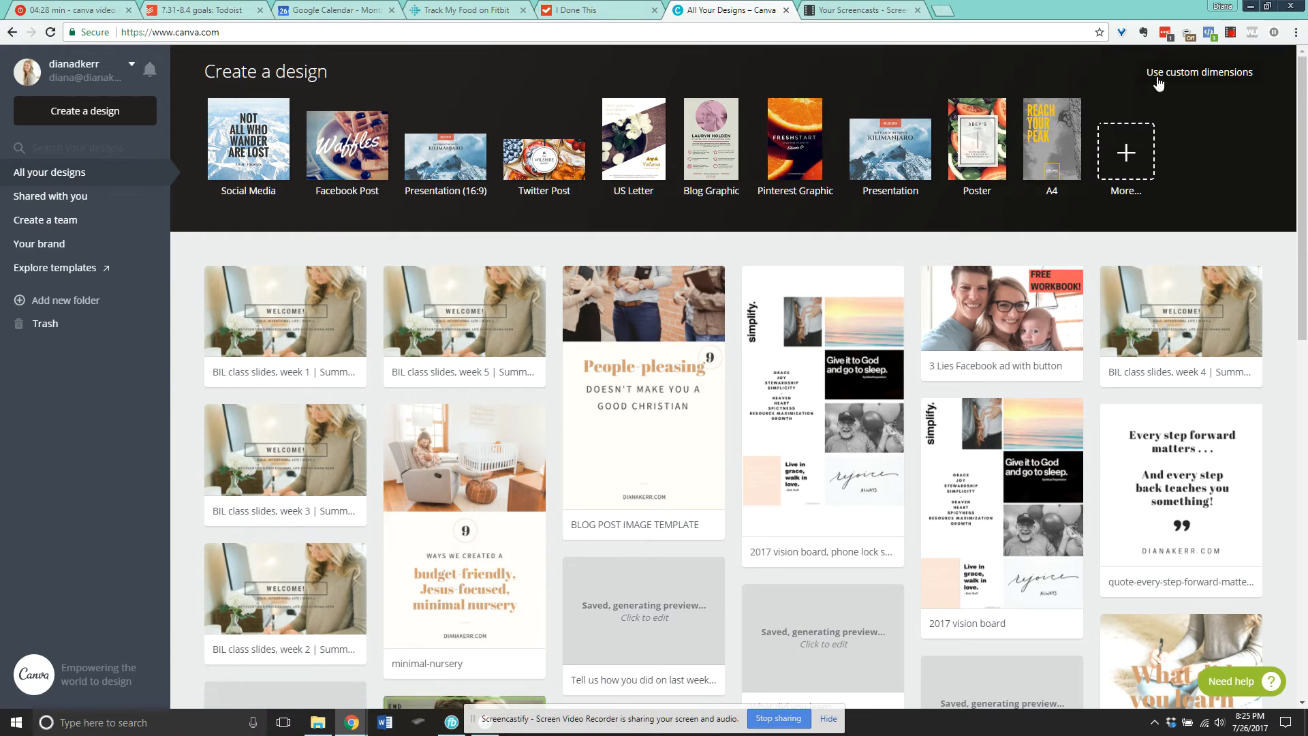
Step: Create a blank US Letter design
left_click(630, 178)
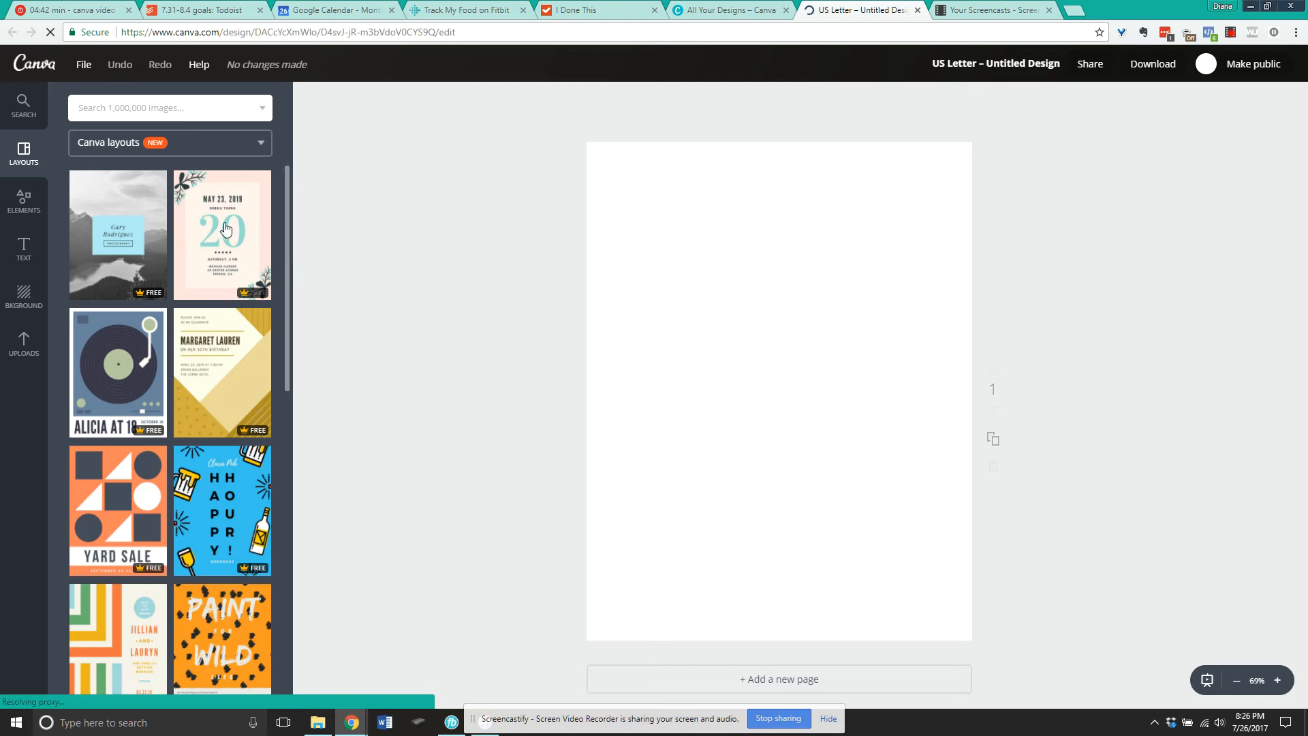
left_click(255, 144)
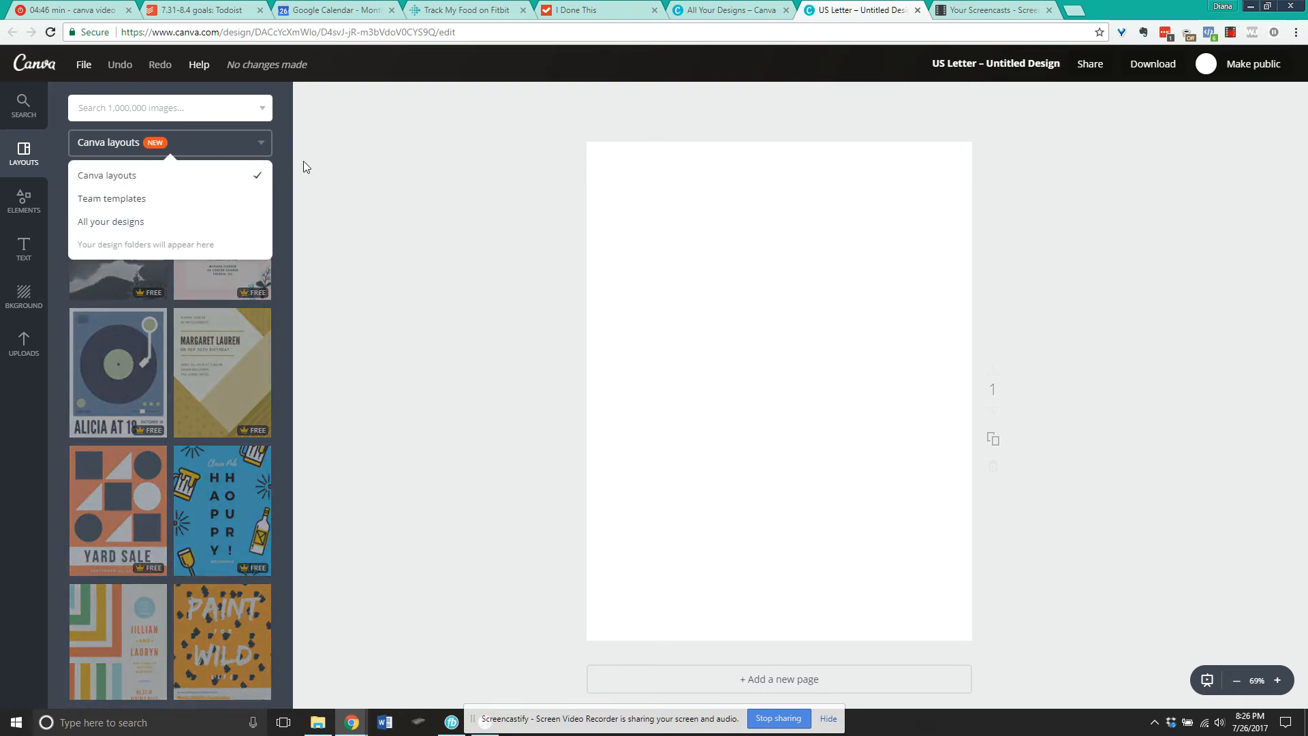
left_click(293, 139)
Step: Apply the nine-cell photo grid layout with one large cell at middle left, two wide cells beside it, and three-cell rows above and below
scroll(219, 241, "down", 10)
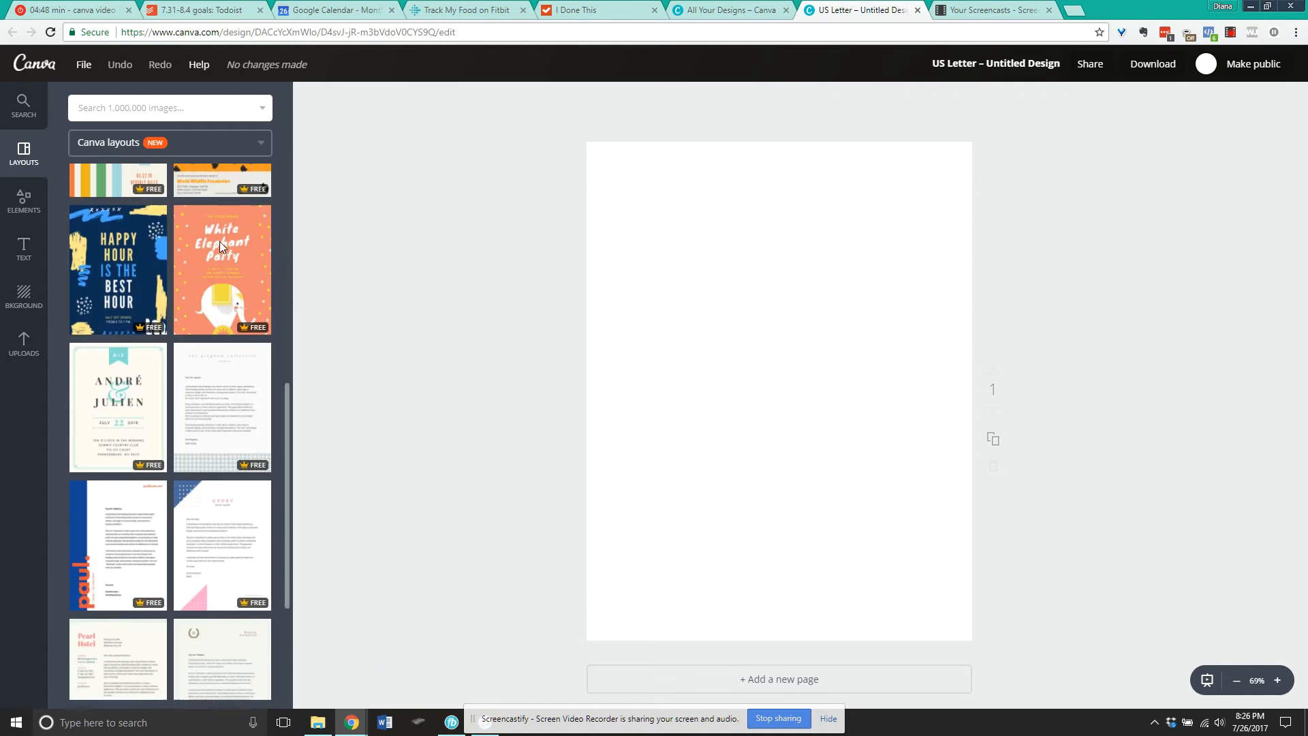
scroll(219, 247, "down", 10)
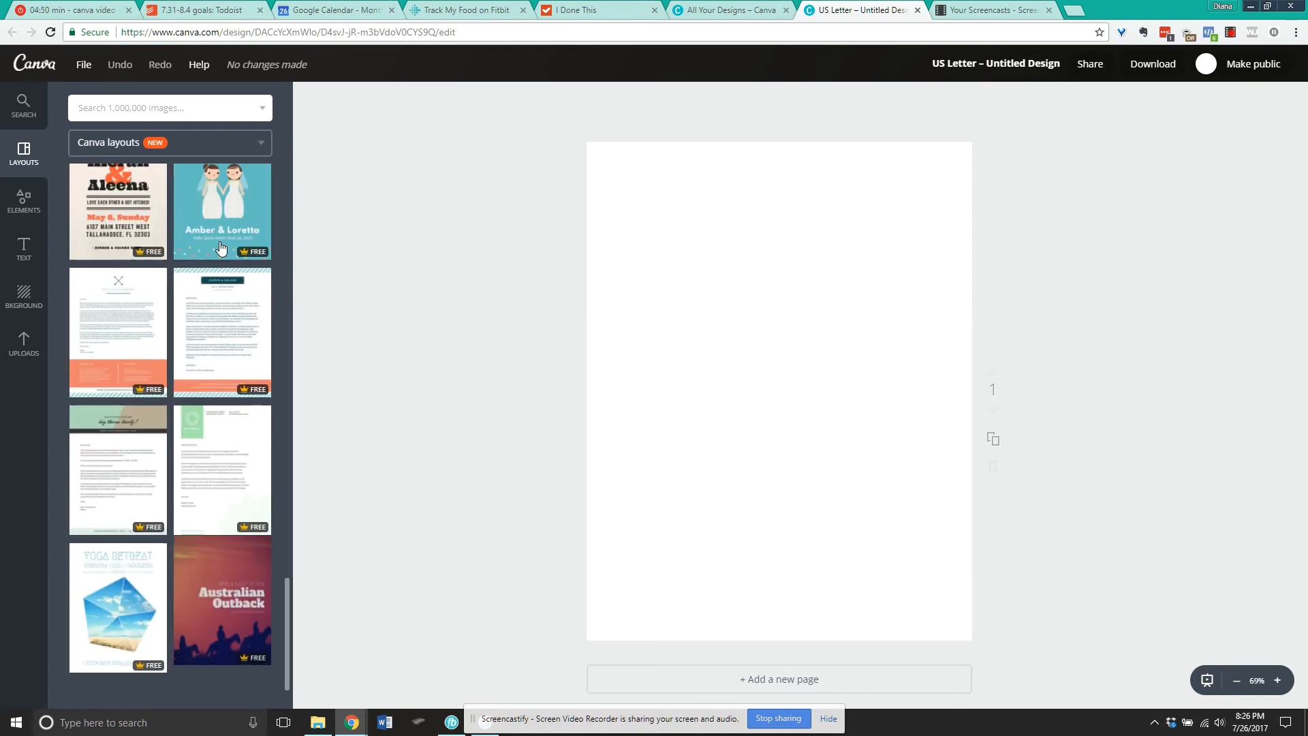
scroll(219, 248, "down", 10)
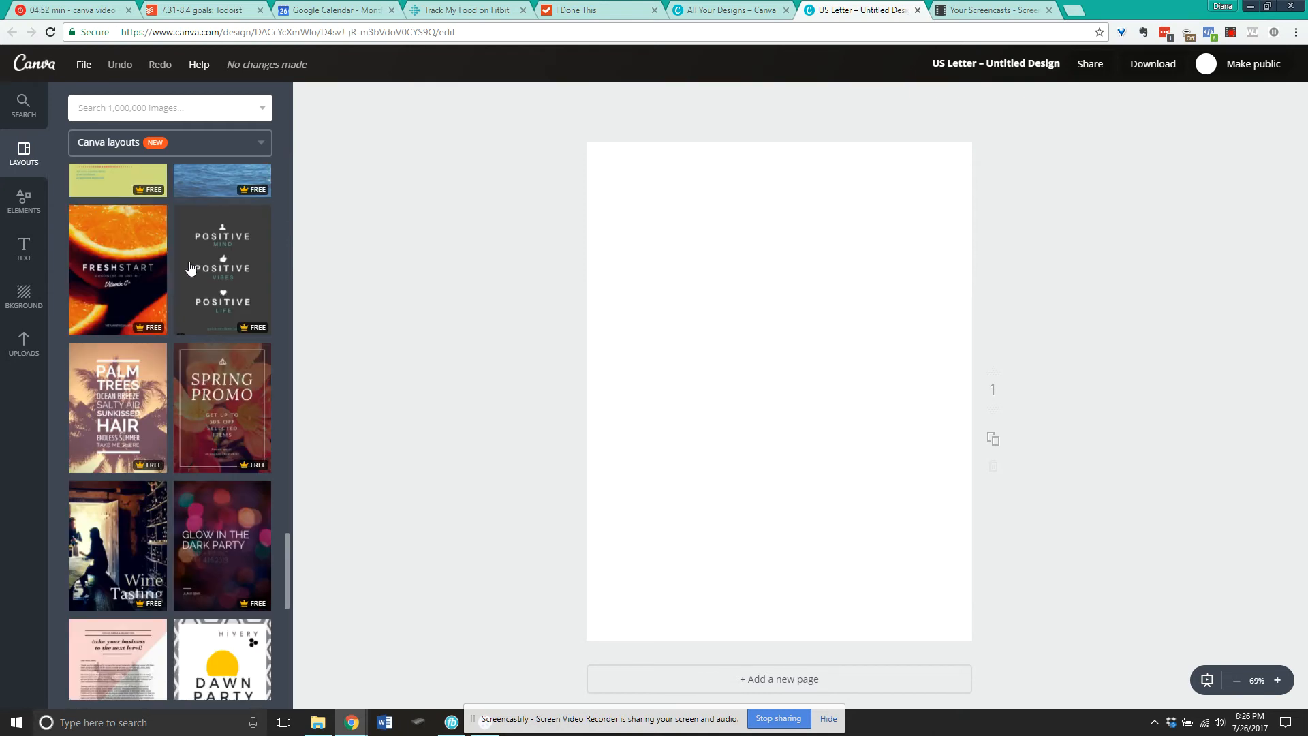
scroll(215, 259, "down", 10)
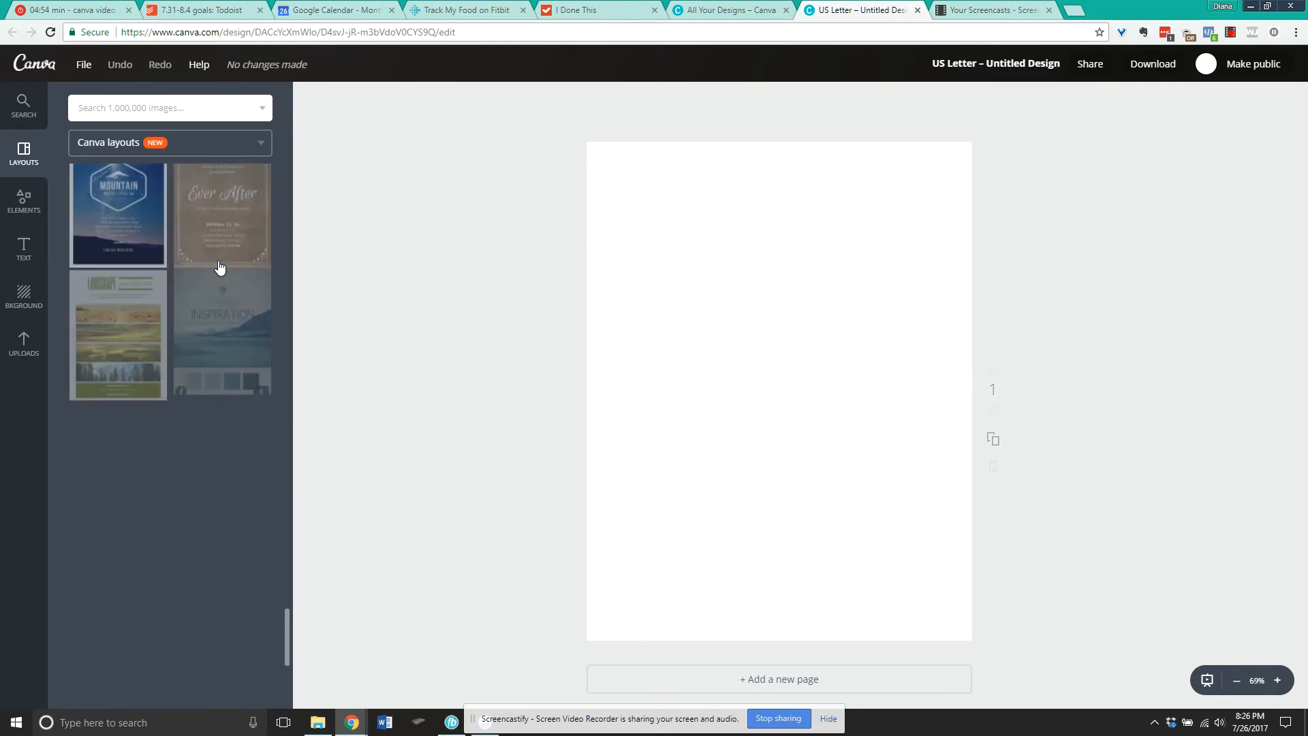
scroll(220, 266, "down", 5)
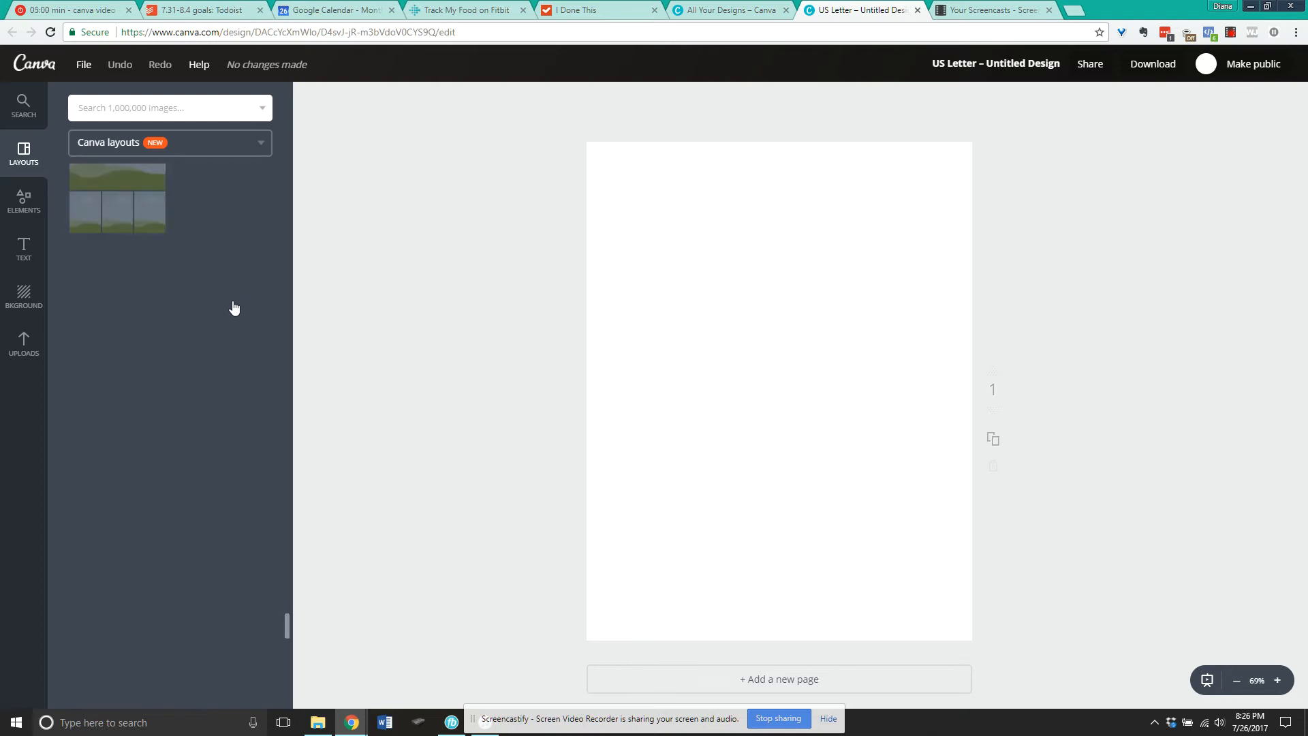
scroll(238, 320, "up", 5)
scroll(240, 321, "down", 8)
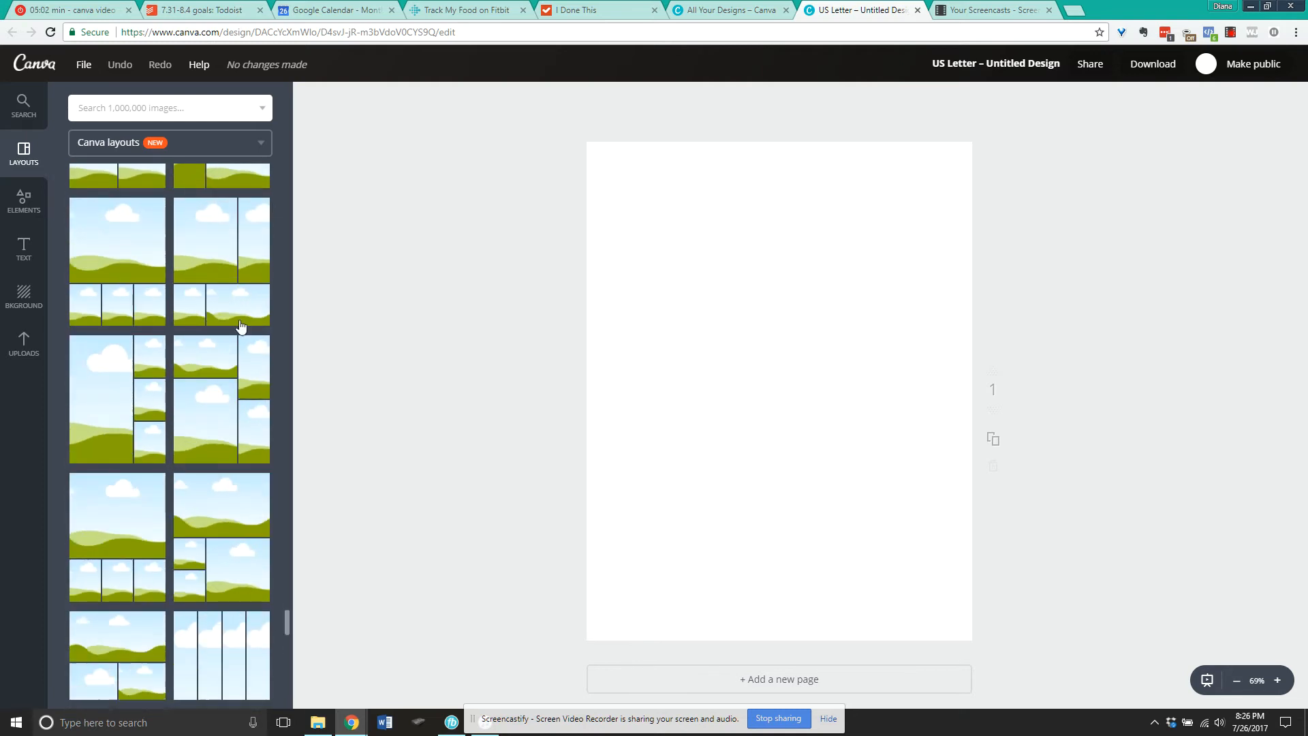
scroll(218, 293, "up", 10)
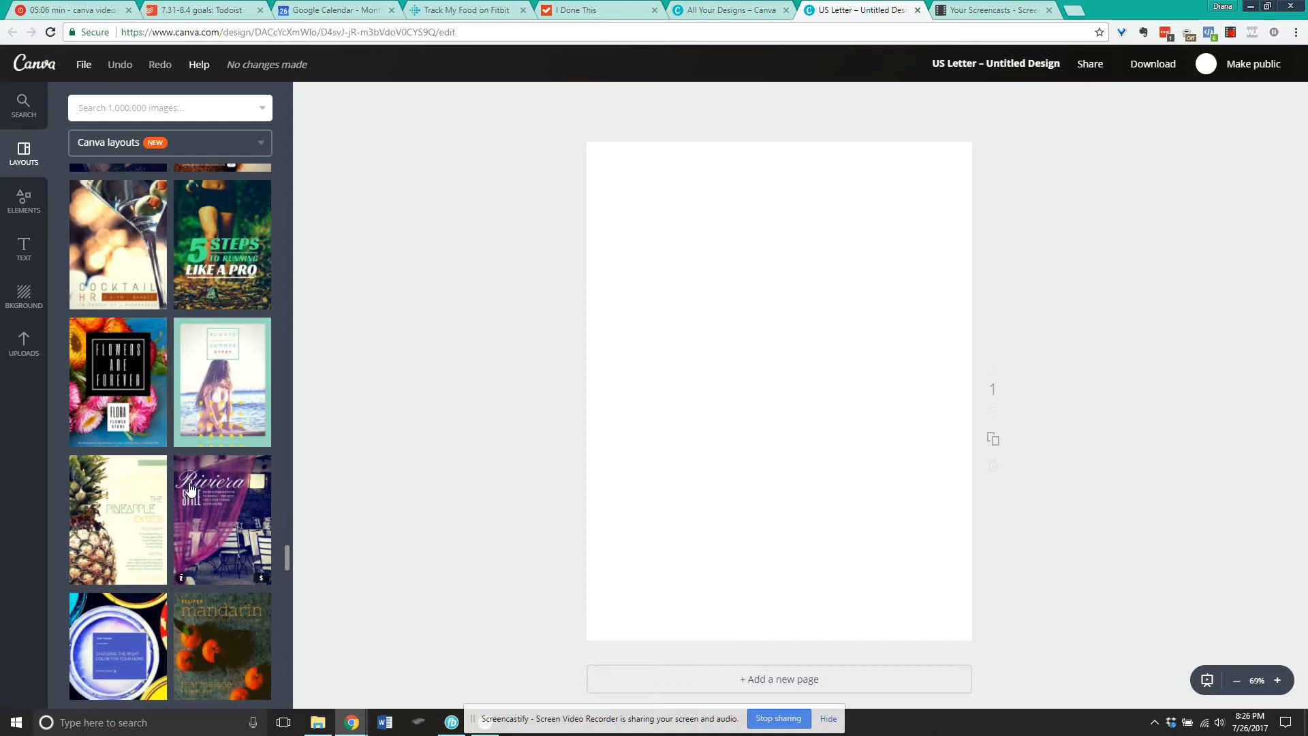
scroll(187, 482, "down", 4)
scroll(192, 485, "down", 8)
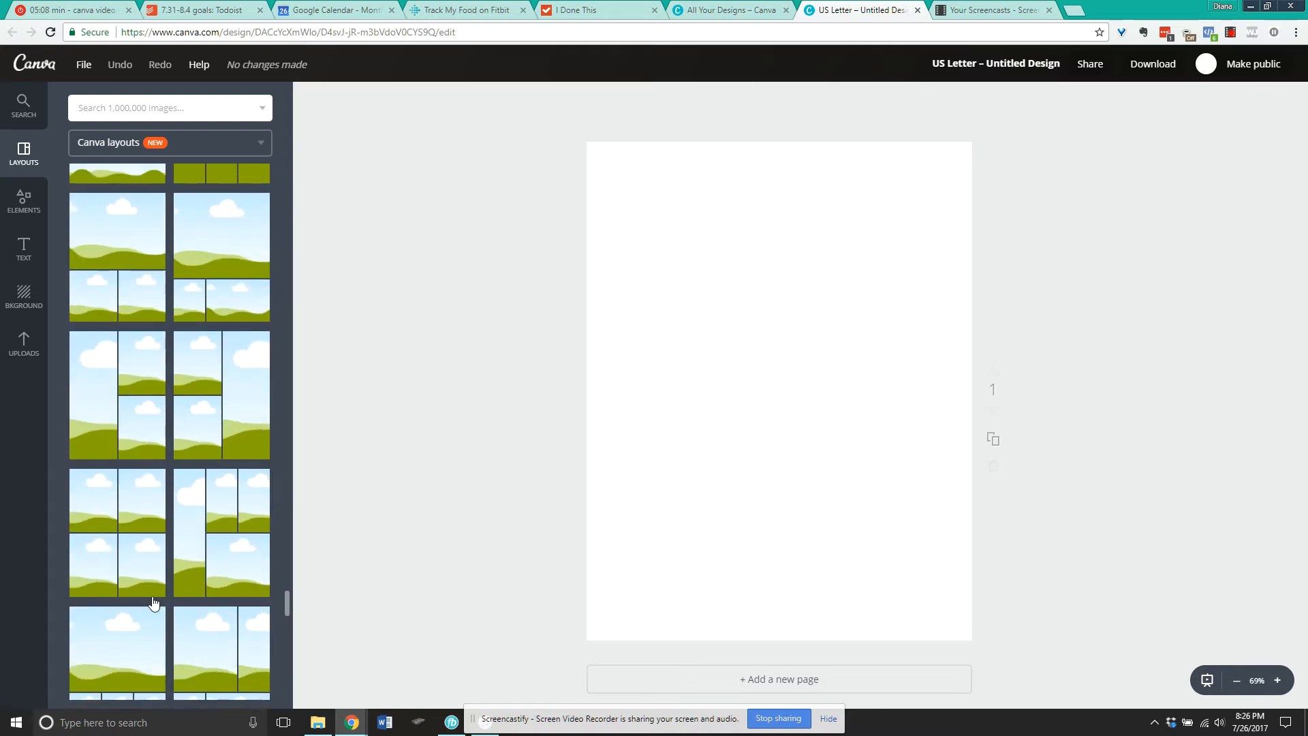
scroll(236, 502, "down", 2)
scroll(253, 521, "down", 2)
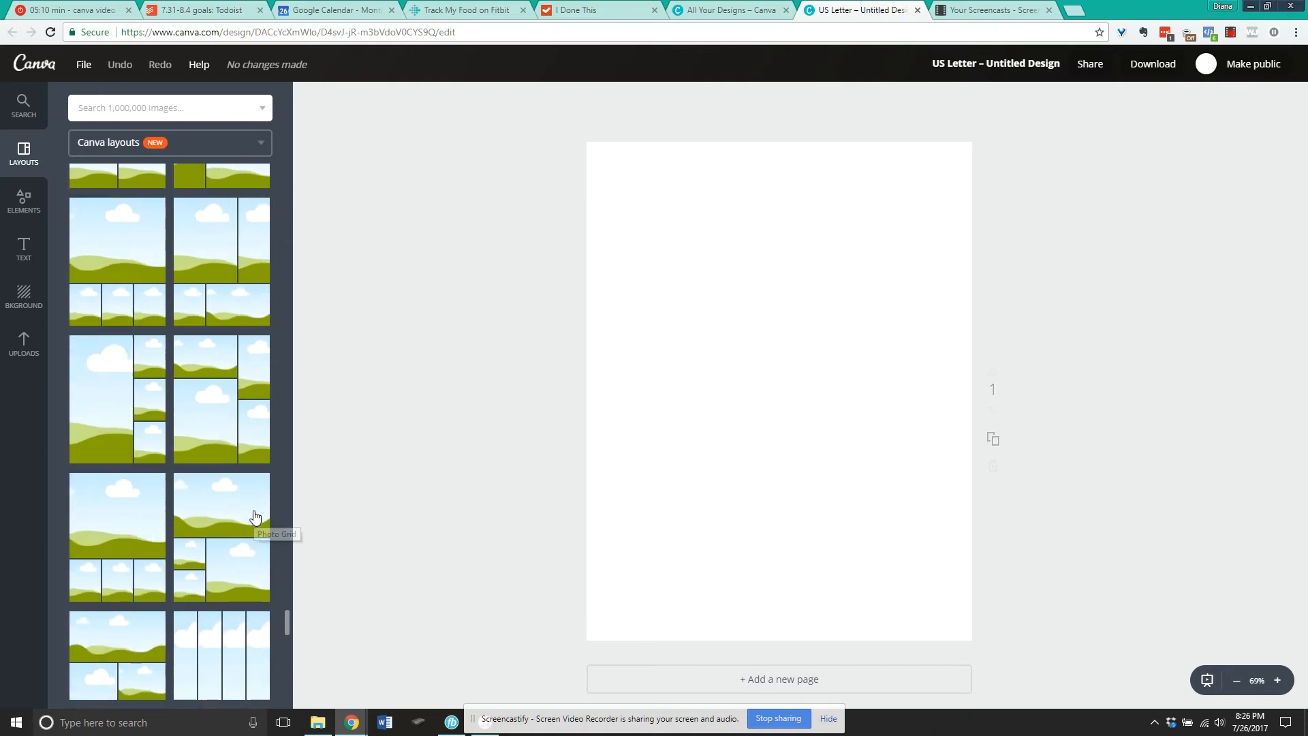
scroll(249, 502, "down", 2)
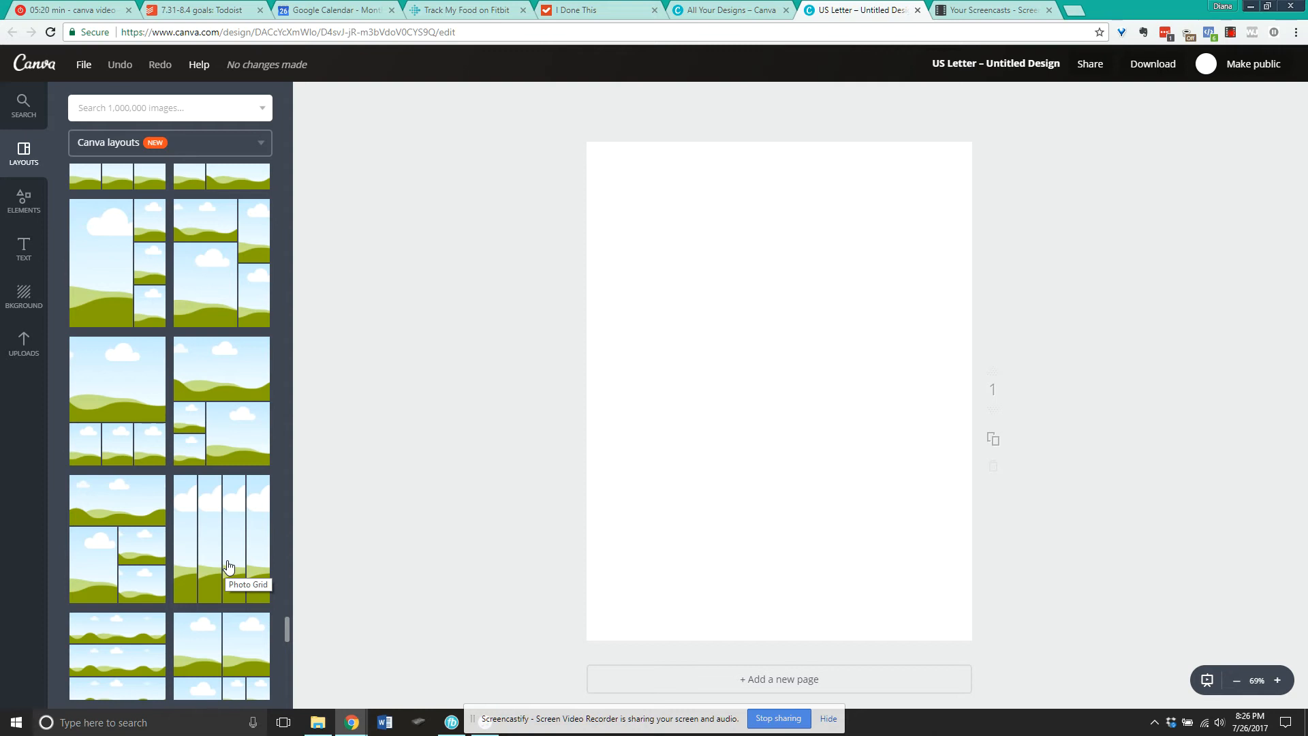
scroll(225, 559, "down", 4)
scroll(214, 514, "down", 6)
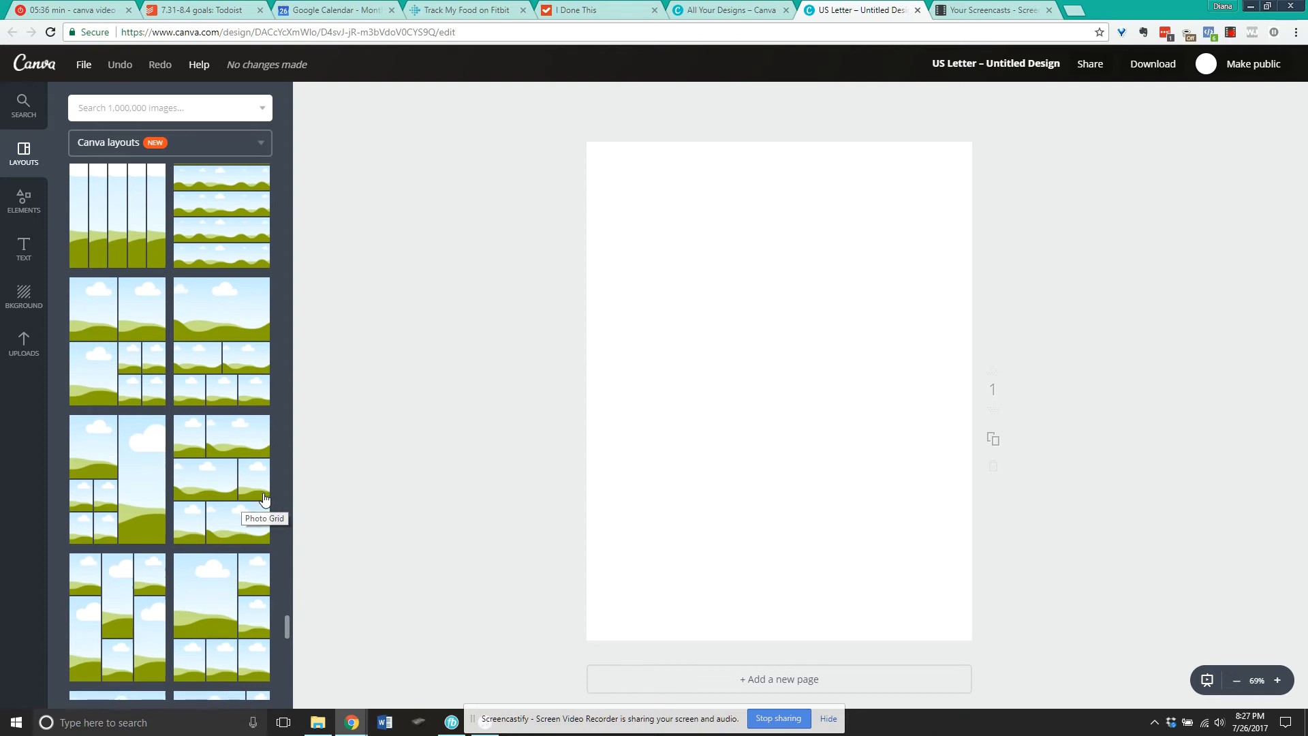
scroll(265, 499, "down", 2)
scroll(264, 499, "down", 5)
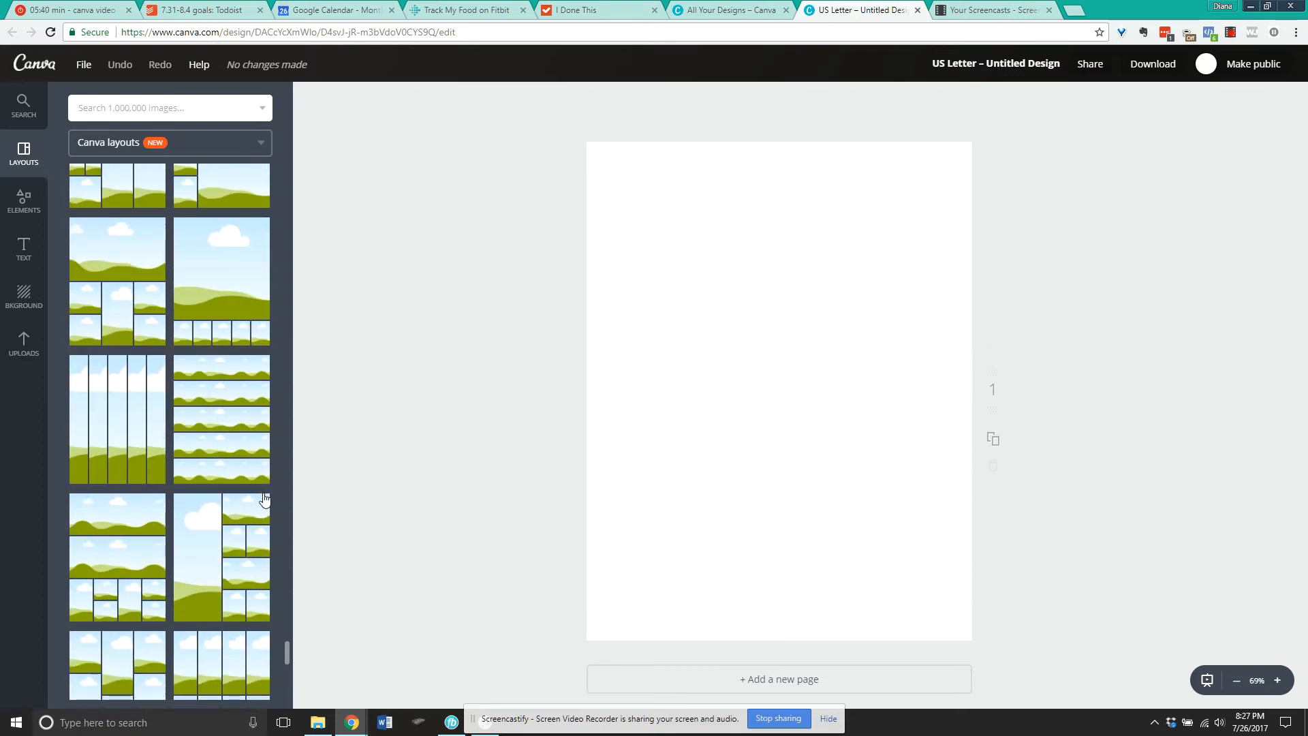
scroll(231, 422, "down", 6)
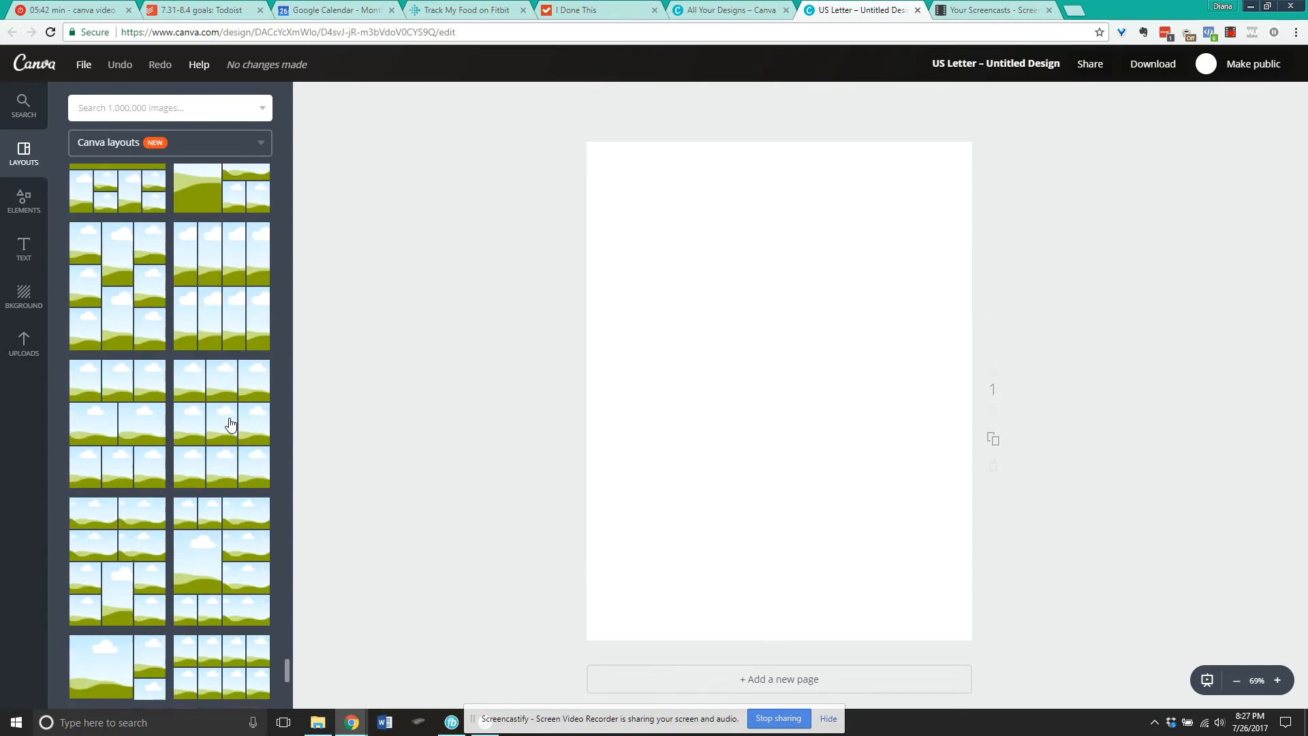
scroll(230, 423, "down", 1)
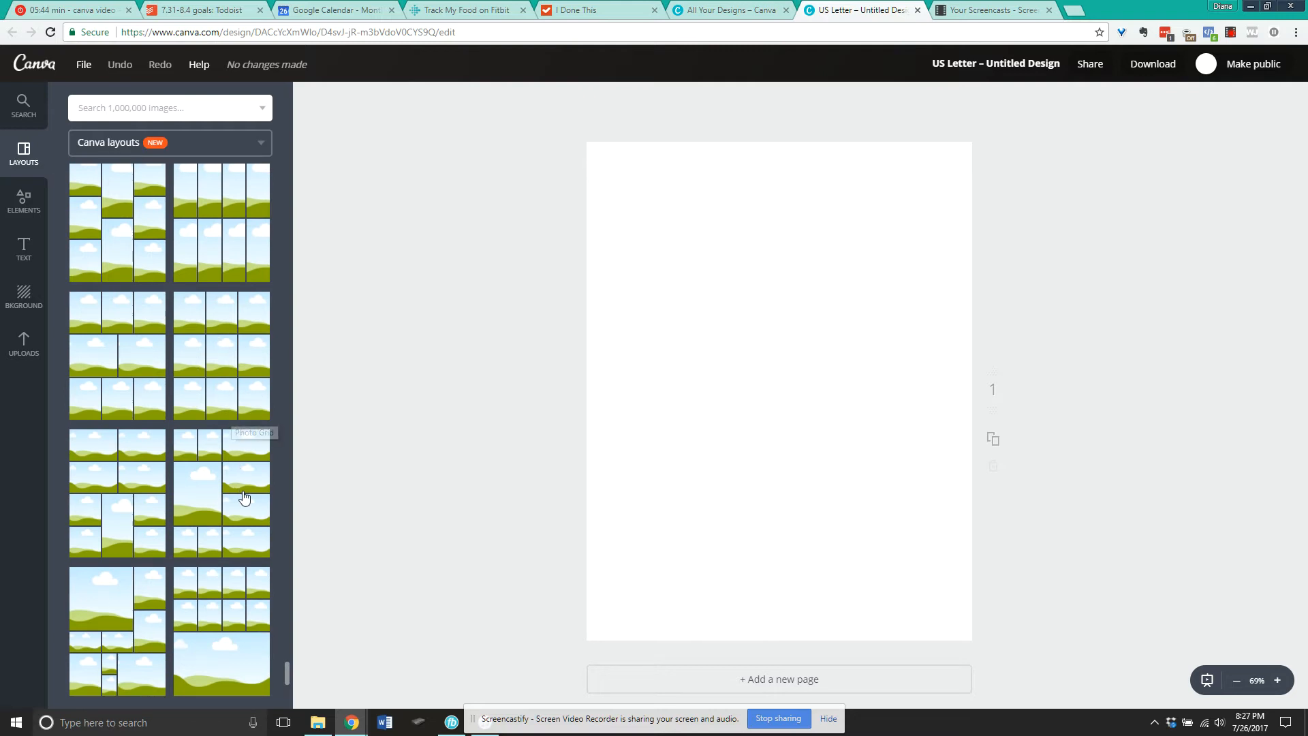
scroll(248, 534, "down", 1)
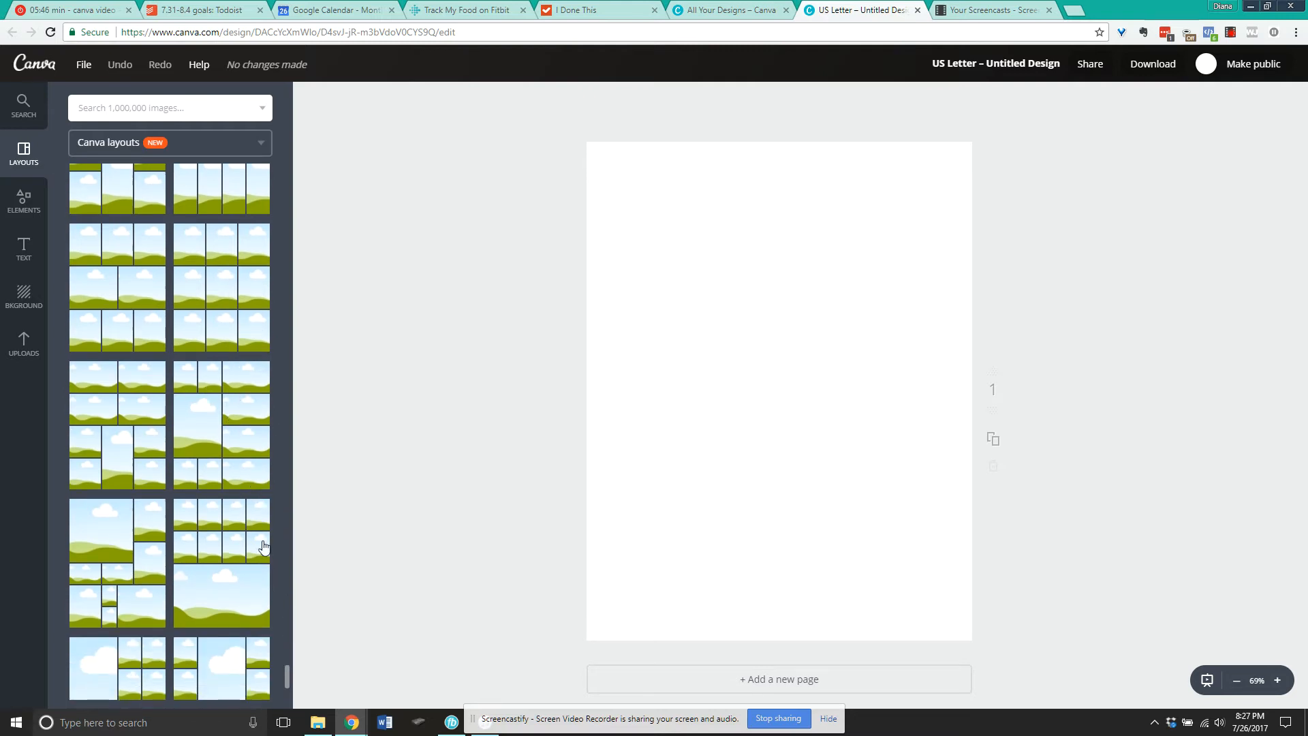
scroll(252, 505, "up", 1)
scroll(253, 504, "up", 1)
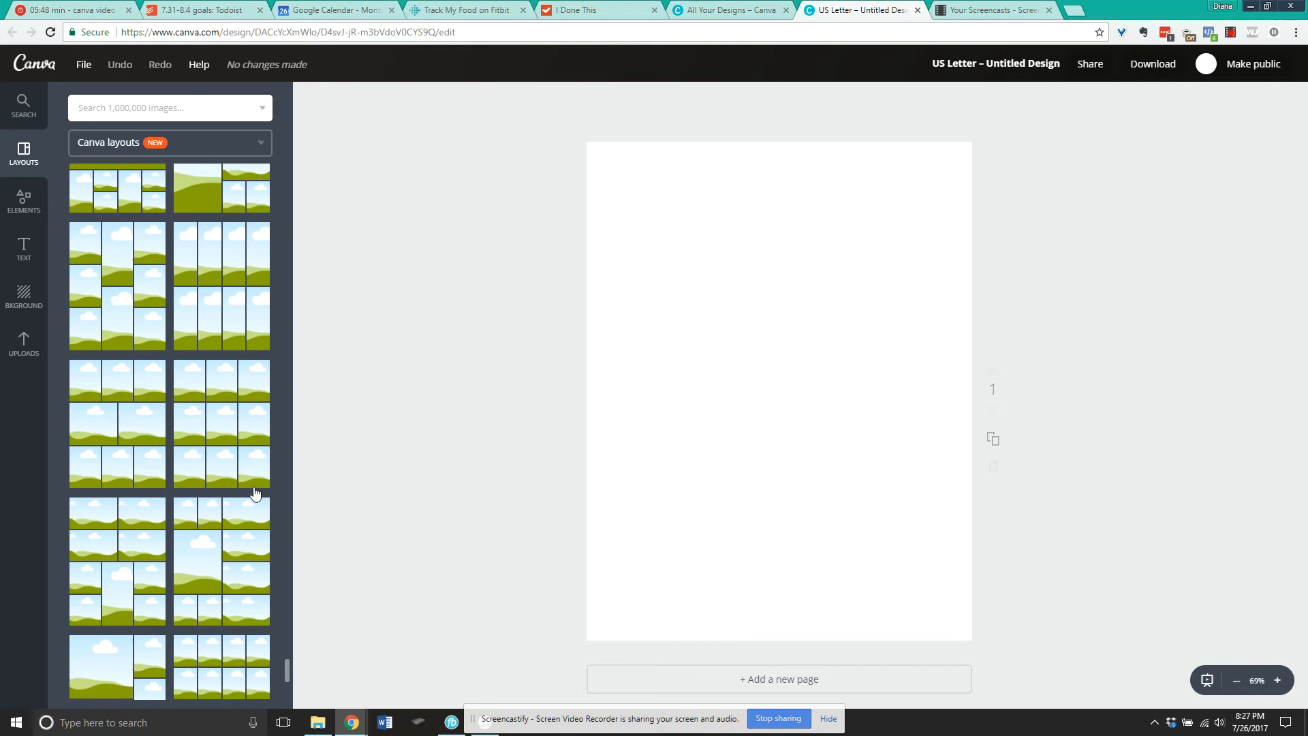
left_click(232, 565)
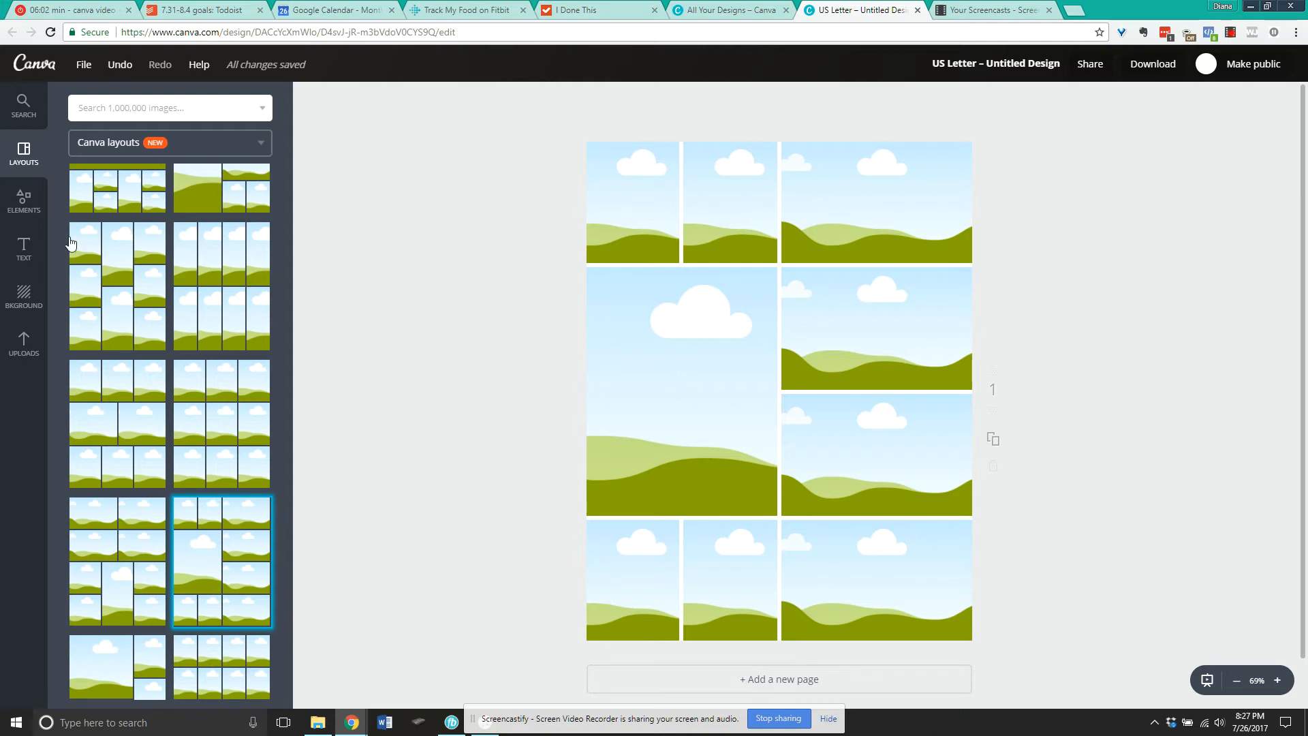
Step: Put the uploaded balloon photo in the lower middle wide cell and the "Live in grace, walk in love." quote in the grid's bottom-left cell
left_click(23, 354)
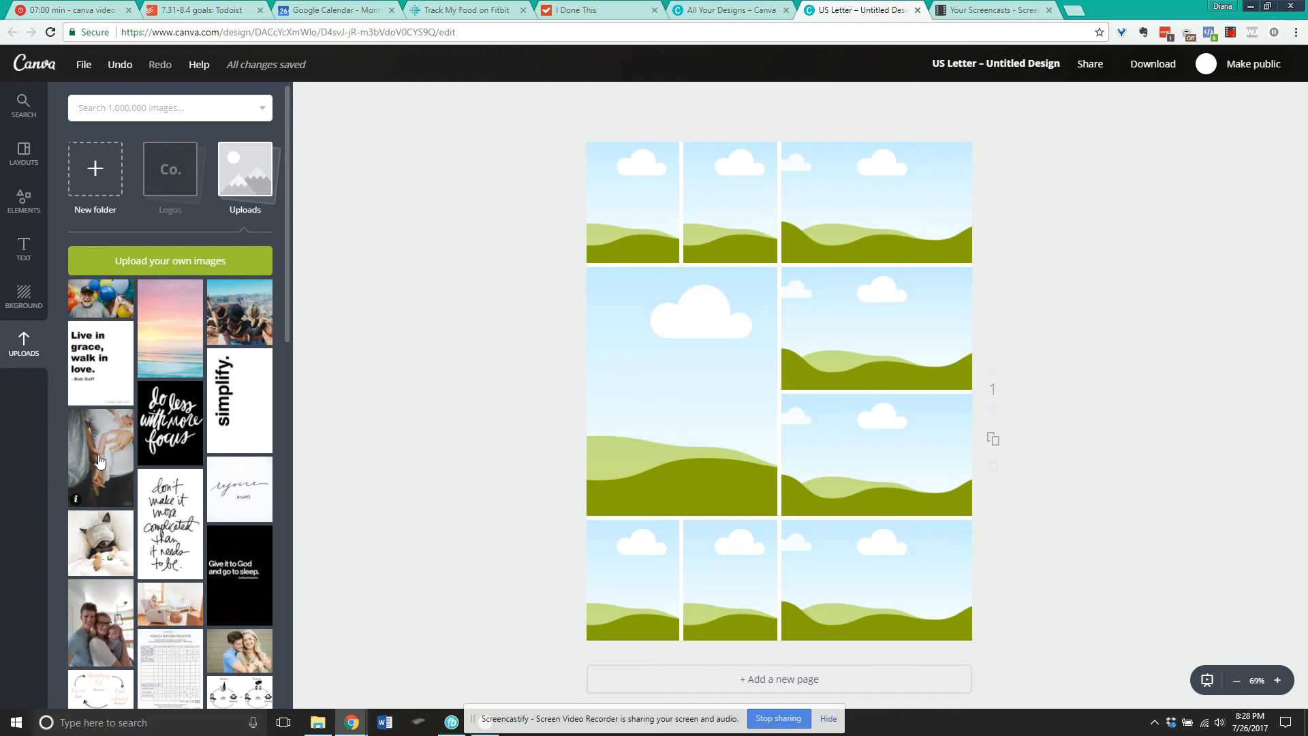
left_click_drag(101, 301, 837, 493)
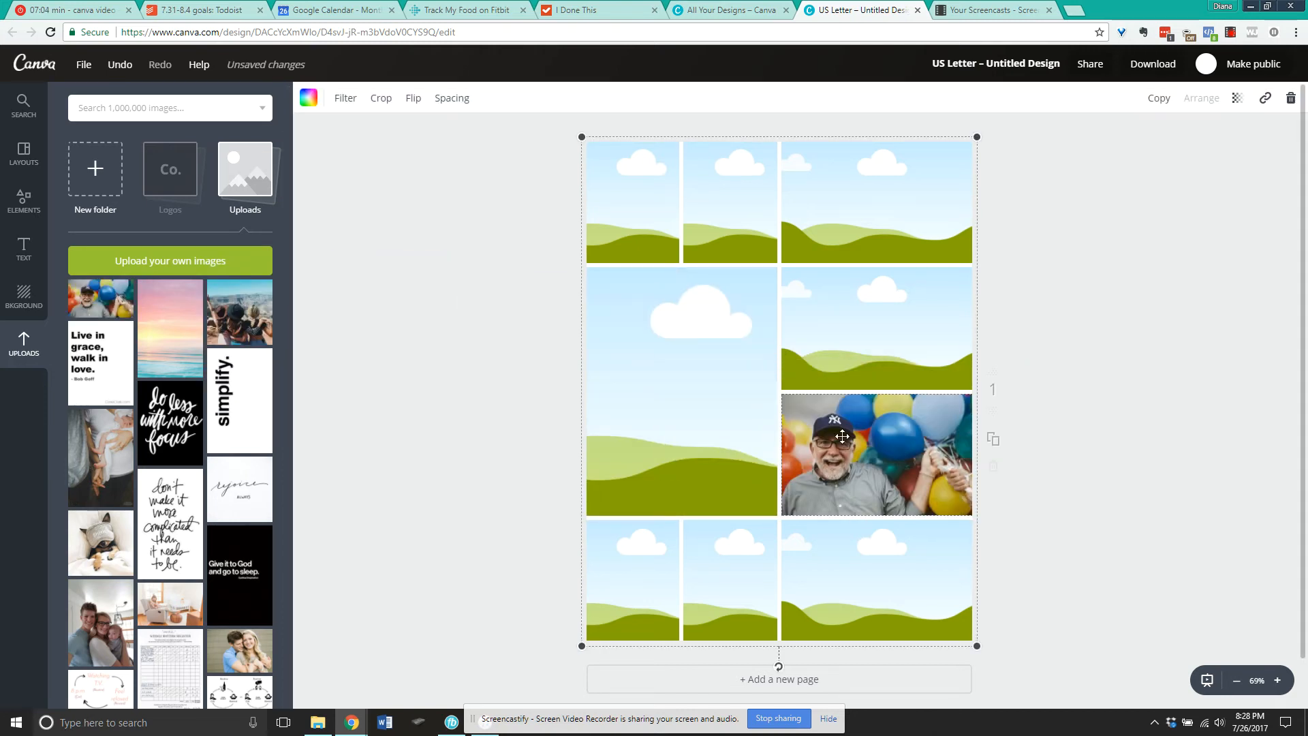
double_click(887, 433)
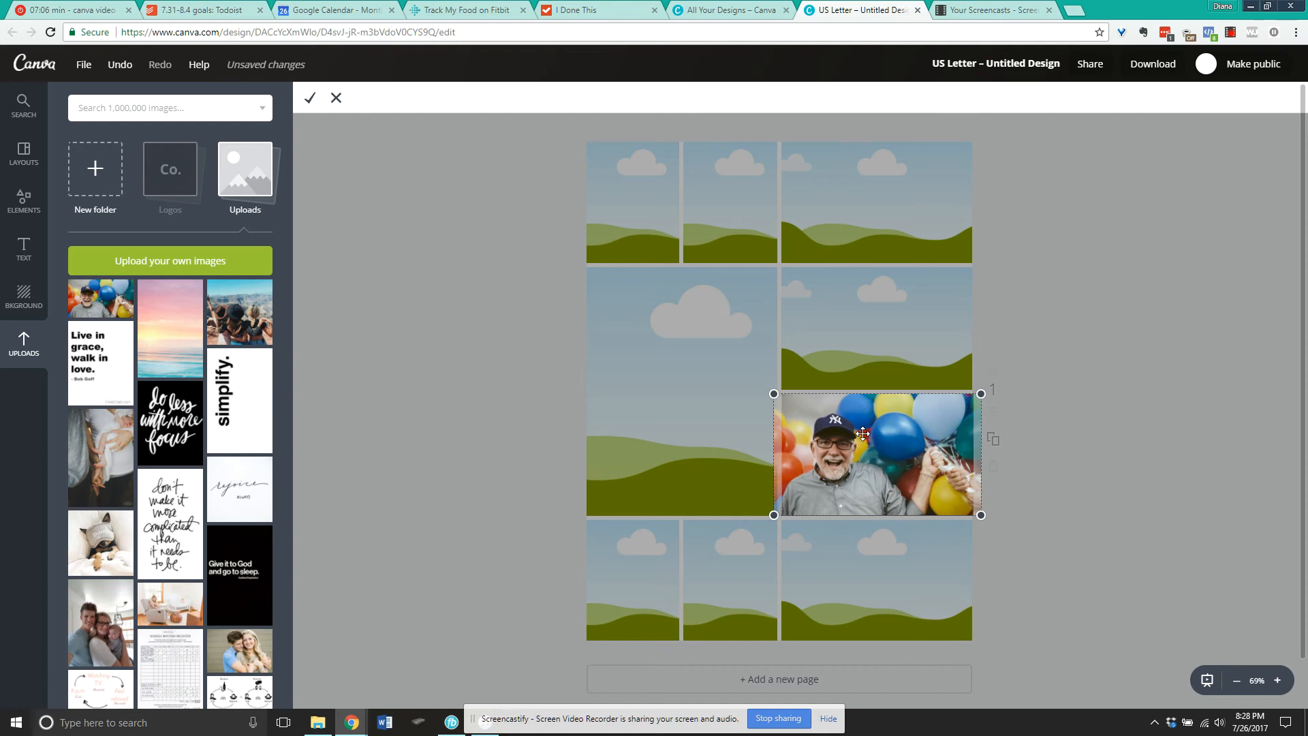
mouse_move(863, 433)
left_mouse_down()
mouse_move(881, 433)
mouse_move(845, 435)
mouse_move(861, 435)
left_mouse_up()
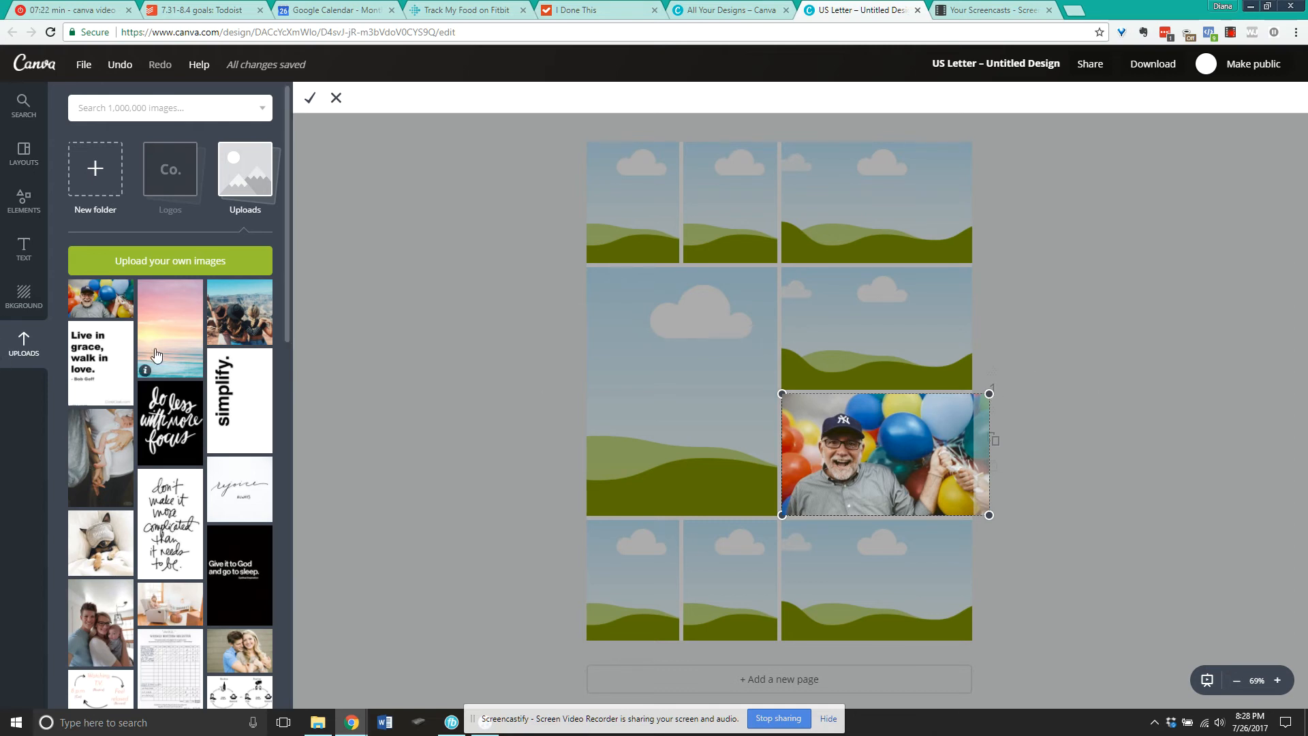
left_click_drag(87, 361, 665, 594)
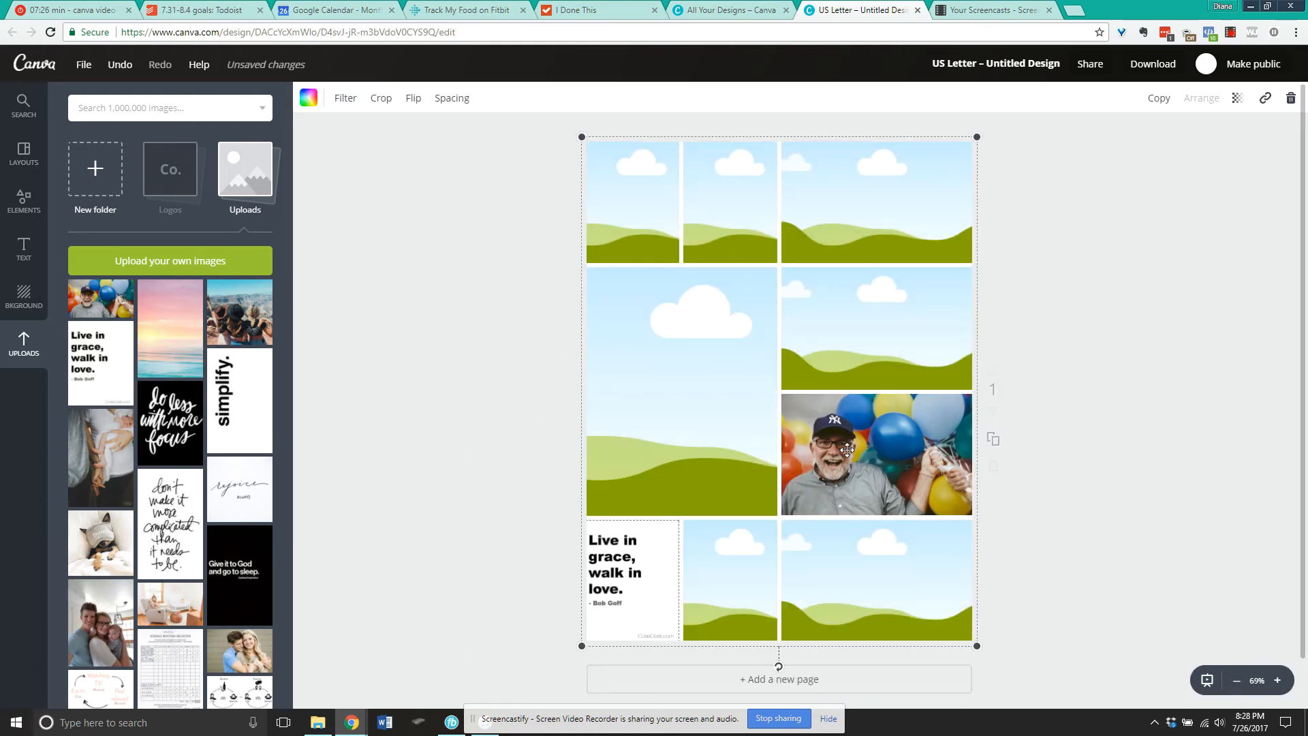
Step: Apply the Grayscale filter to the photo of the man with balloons
left_click(344, 99)
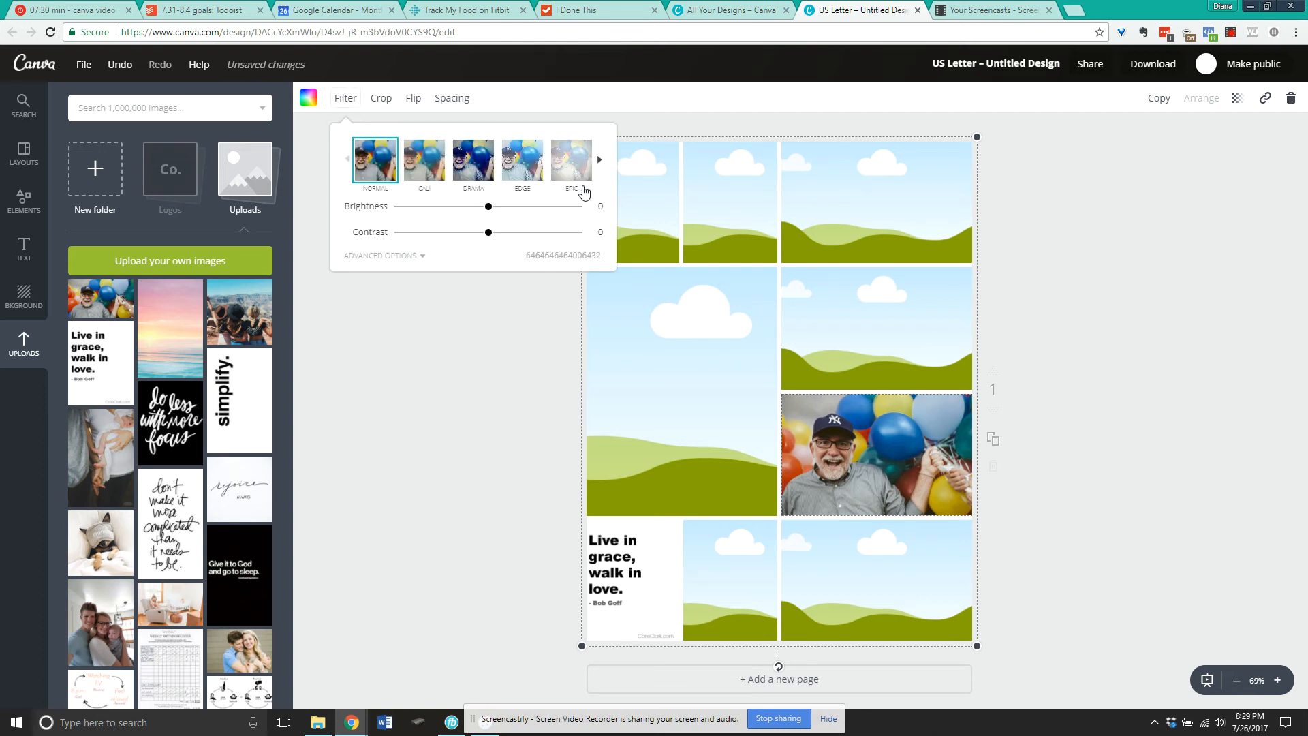
left_click(599, 159)
left_click(521, 165)
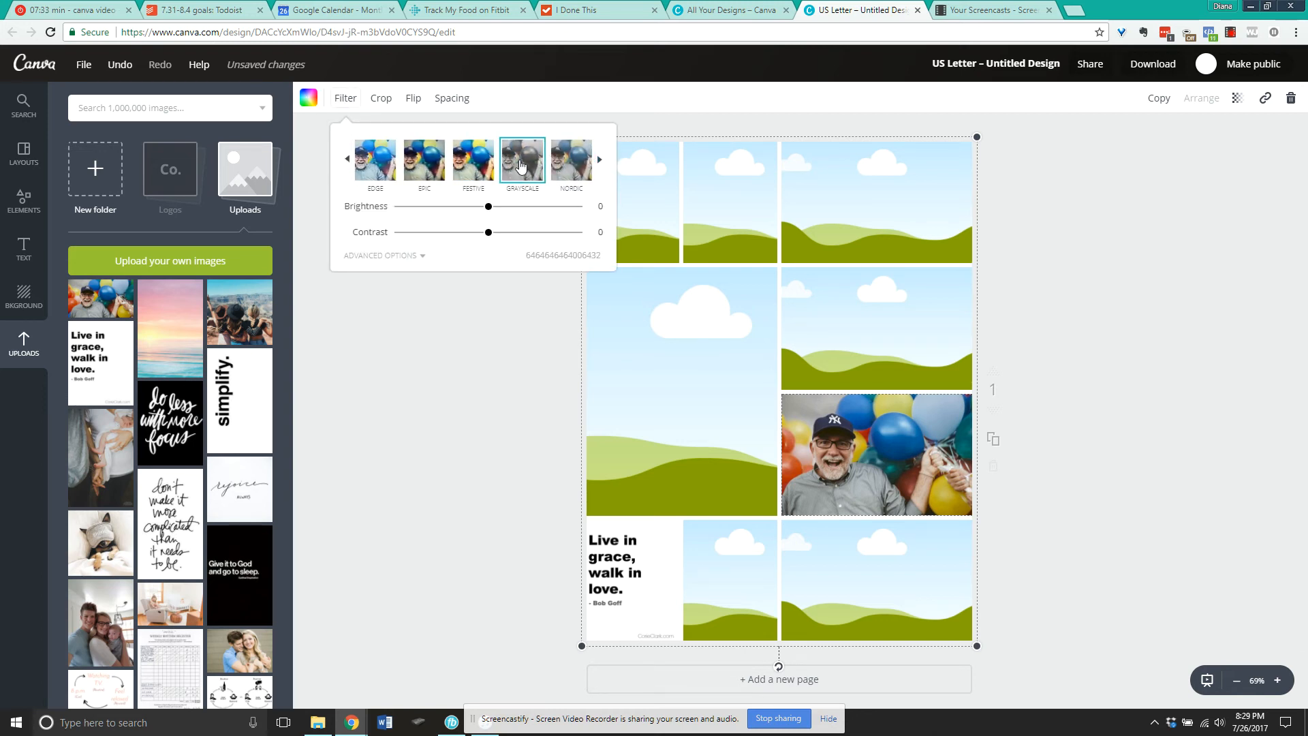
left_click(480, 463)
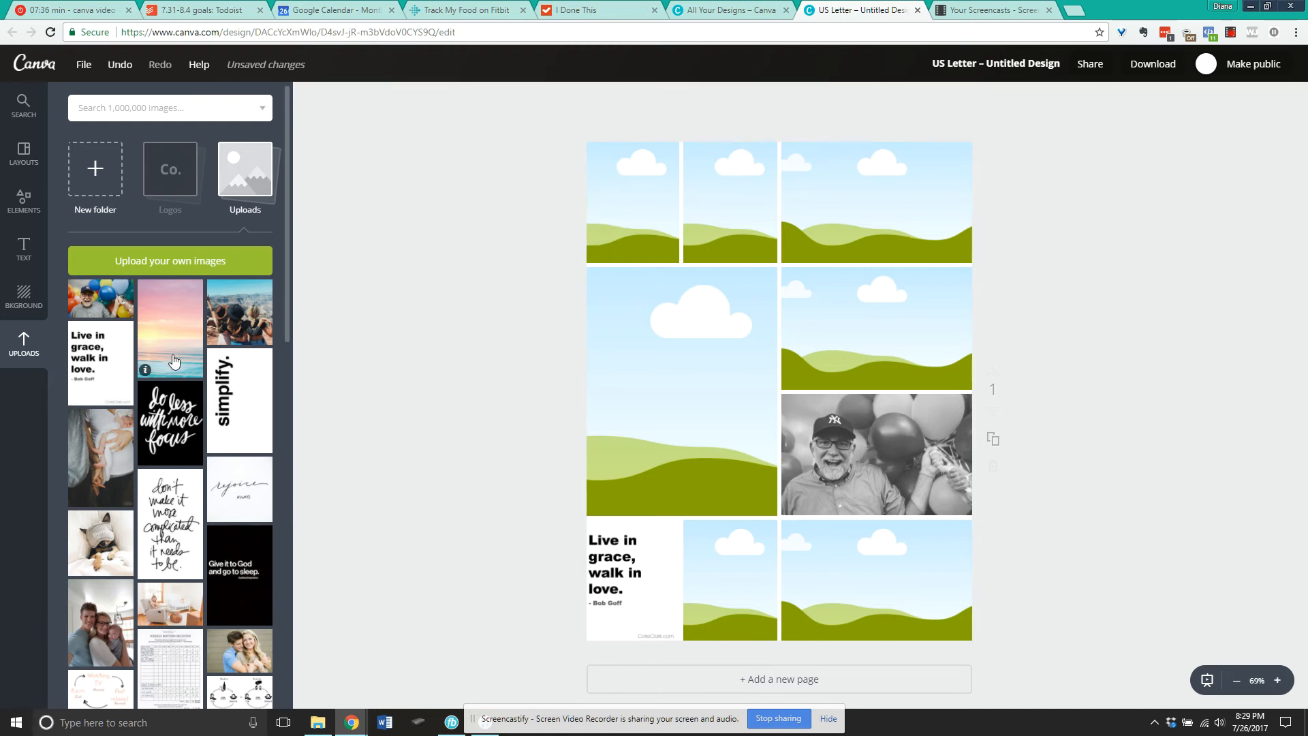
Step: Place the uploaded ocean sunset image in the grid's top-right cell and reposition its crop to show the sun and waves
left_click_drag(173, 363, 863, 173)
double_click(855, 209)
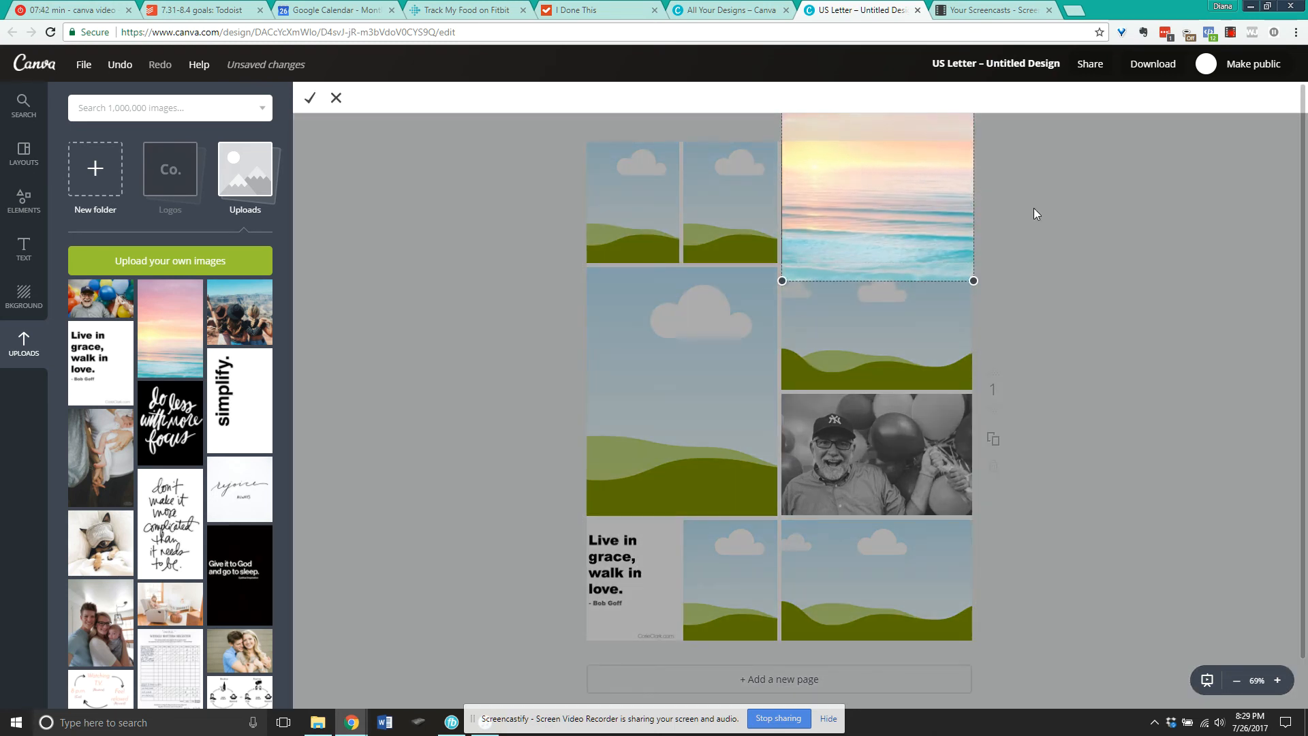
left_click(310, 98)
Step: Place the uploaded "simplify." image in the grid's top-left cell and position its crop so the whole word shows
left_click_drag(245, 417, 632, 226)
double_click(632, 213)
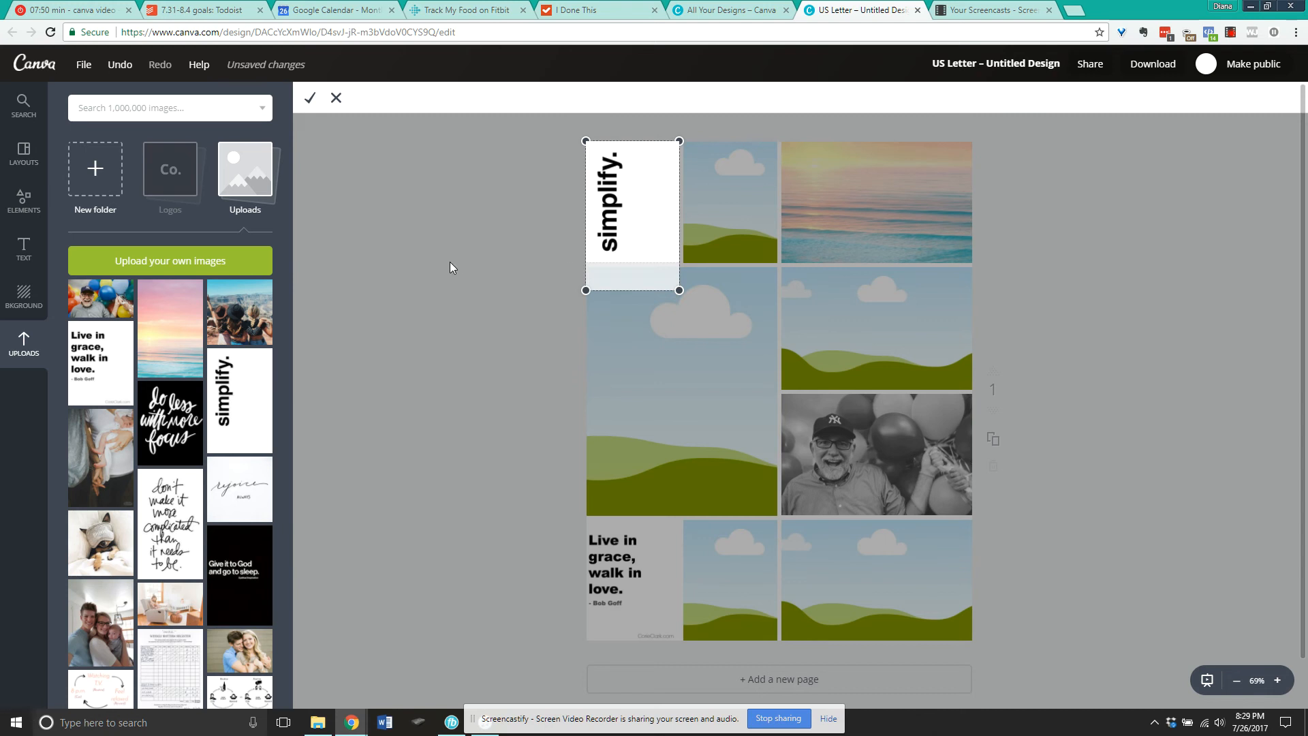
left_click(310, 98)
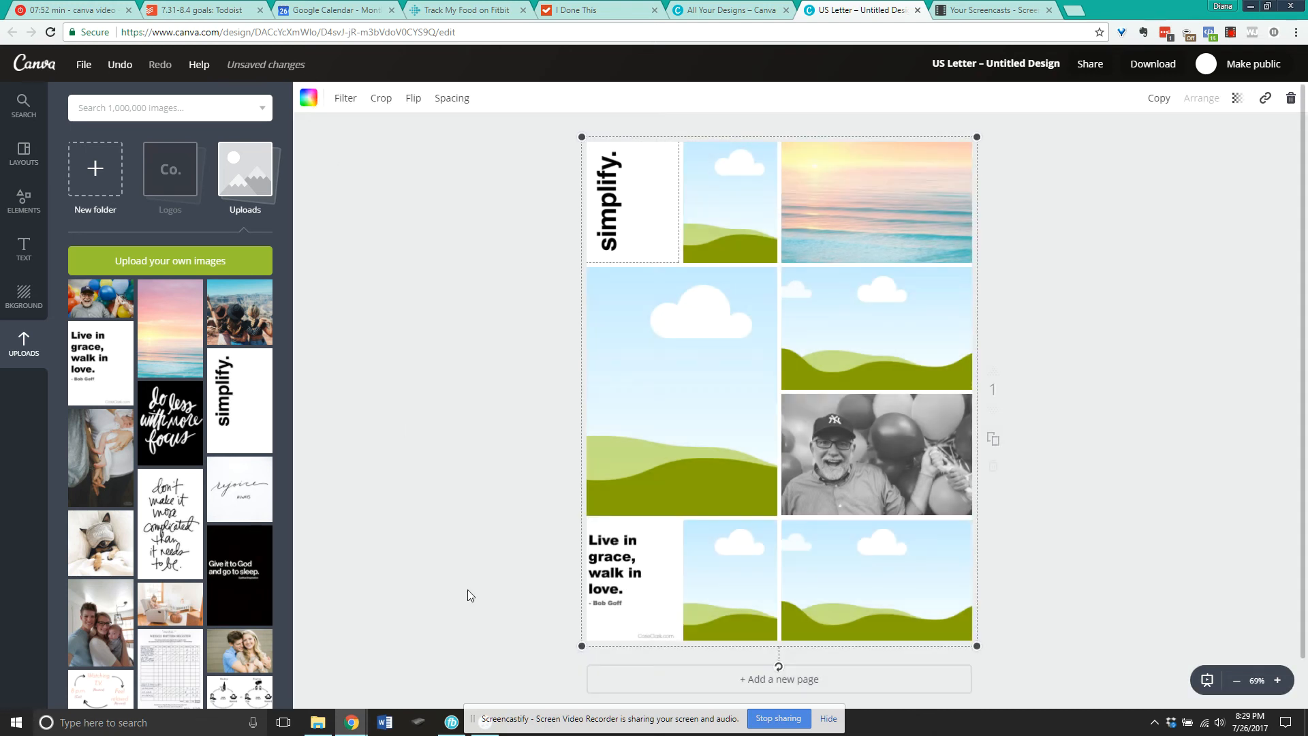
Step: Fill the bottom-right cell with the "rejoice always" image and the upper middle wide cell with "do less with more focus"
left_click_drag(235, 501, 898, 621)
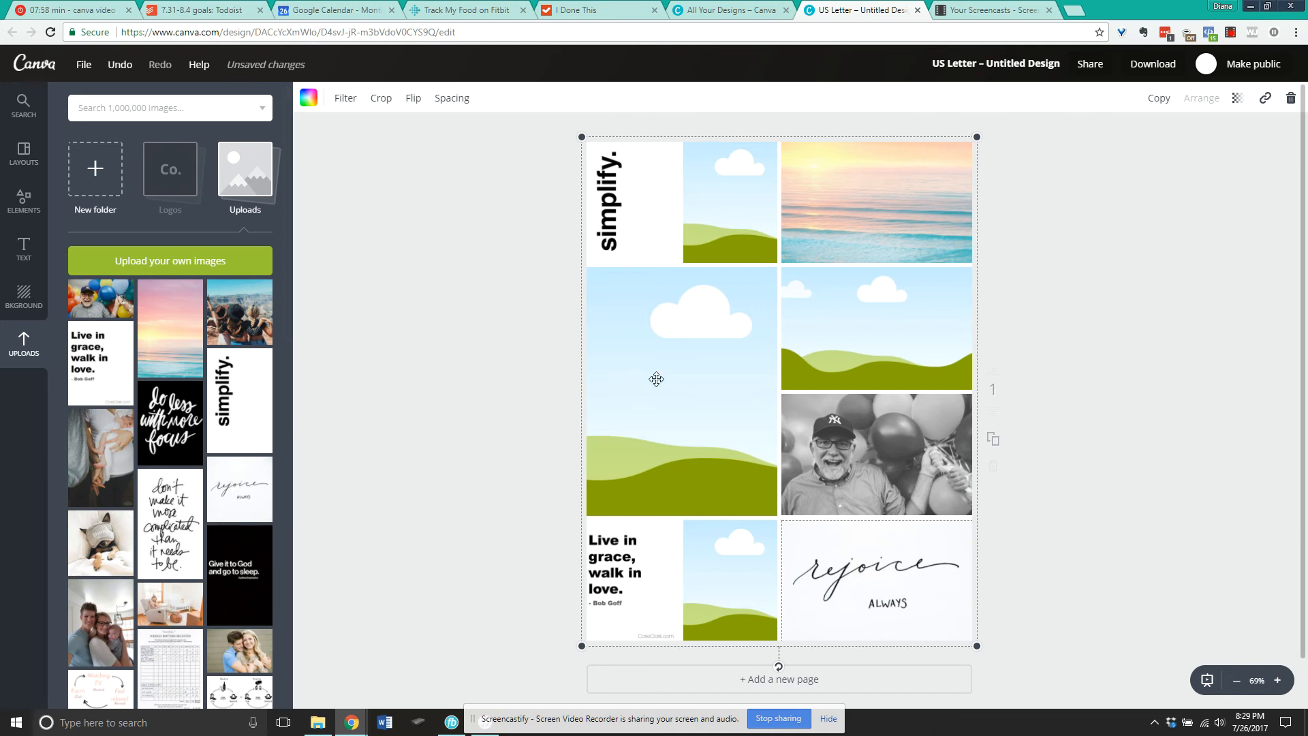
left_click_drag(172, 421, 886, 327)
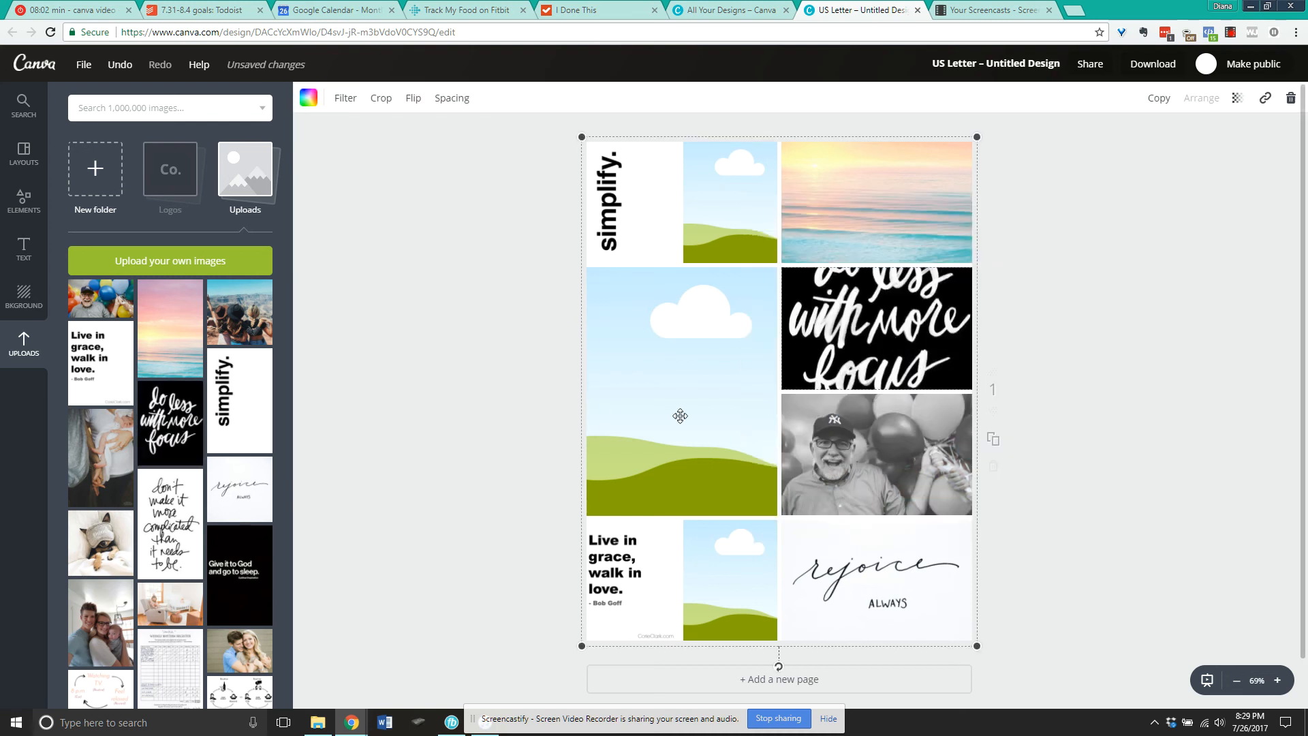
Step: Open the existing "2017 vision board" design to examine its arrangement, and return to the untitled US Letter design
left_click(732, 13)
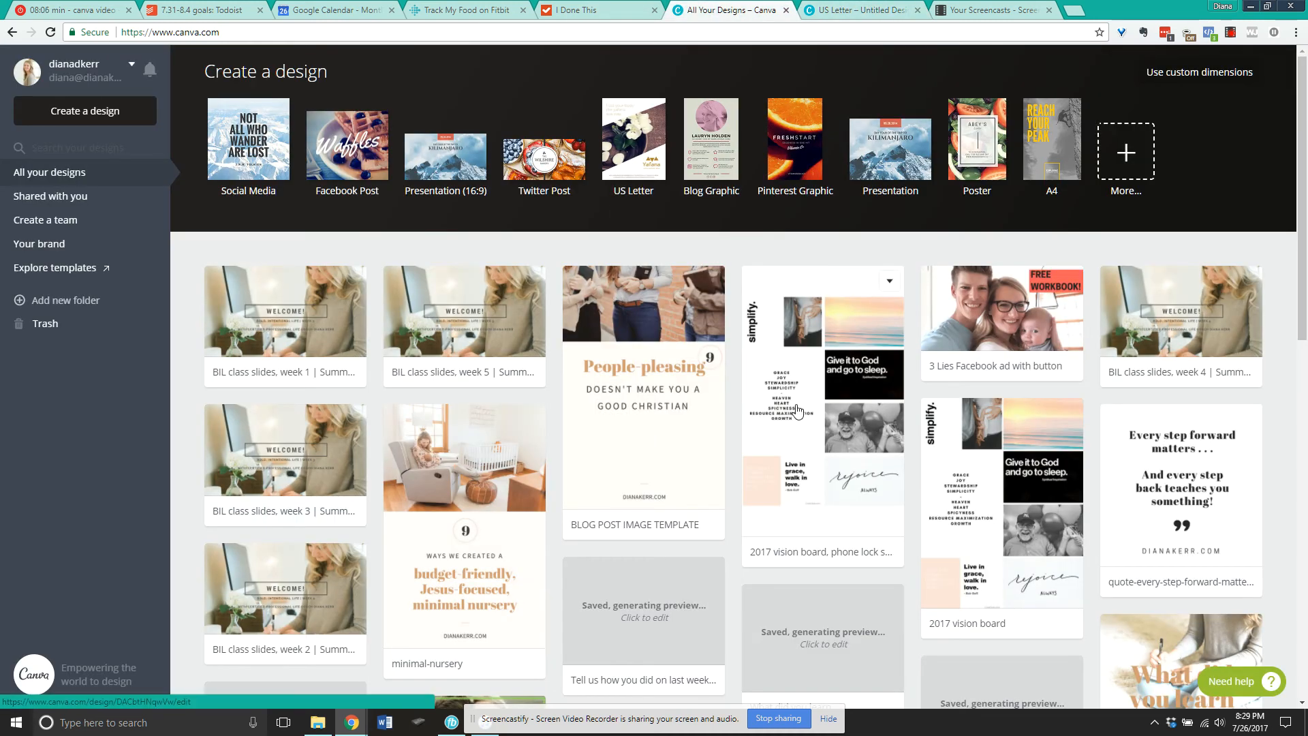
left_click(972, 498)
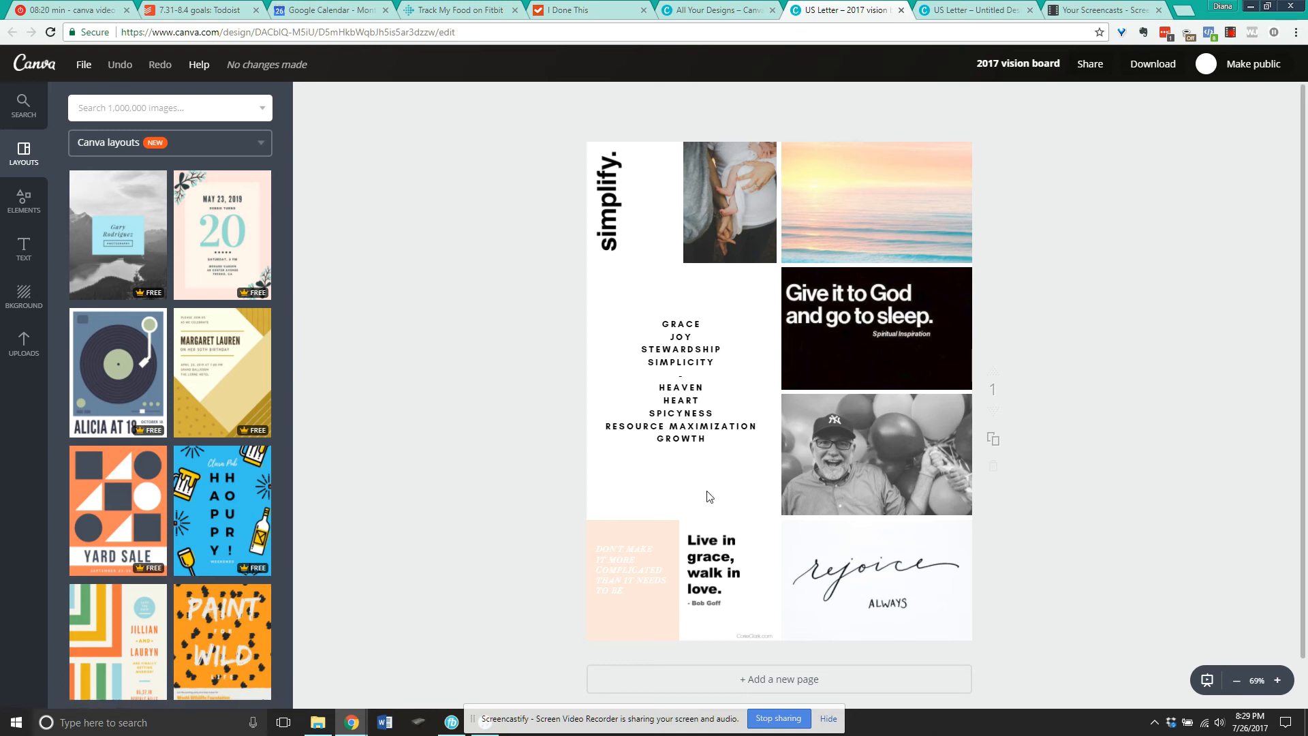
left_click(938, 12)
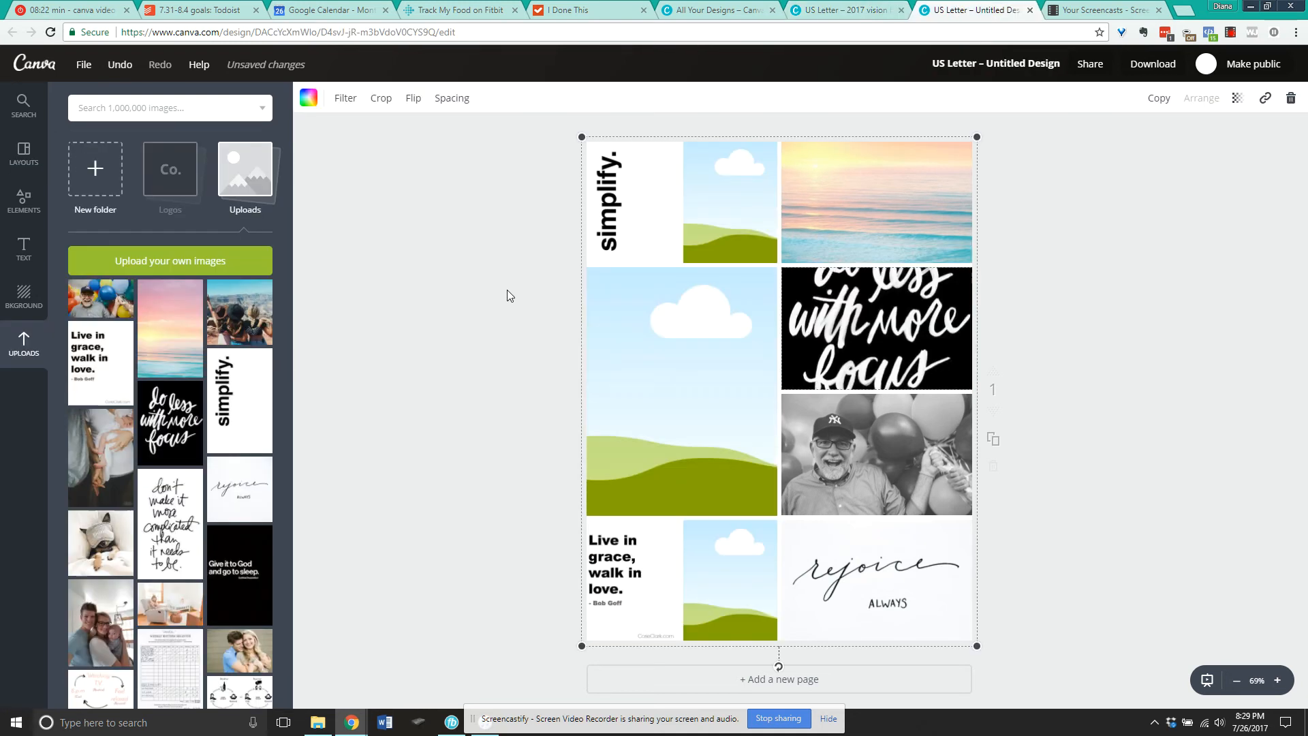
Step: Fill the large empty cell below "simplify." with solid white from the primary palette
left_click(310, 100)
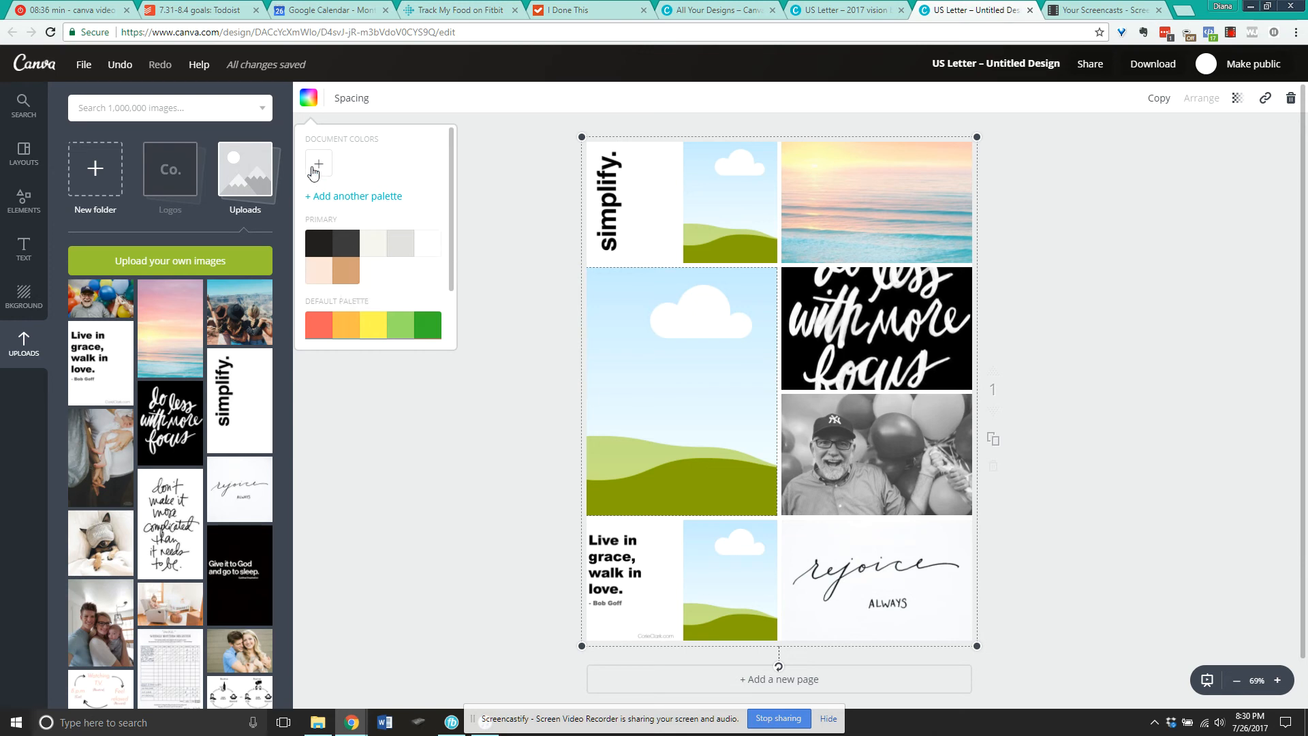
left_click(429, 247)
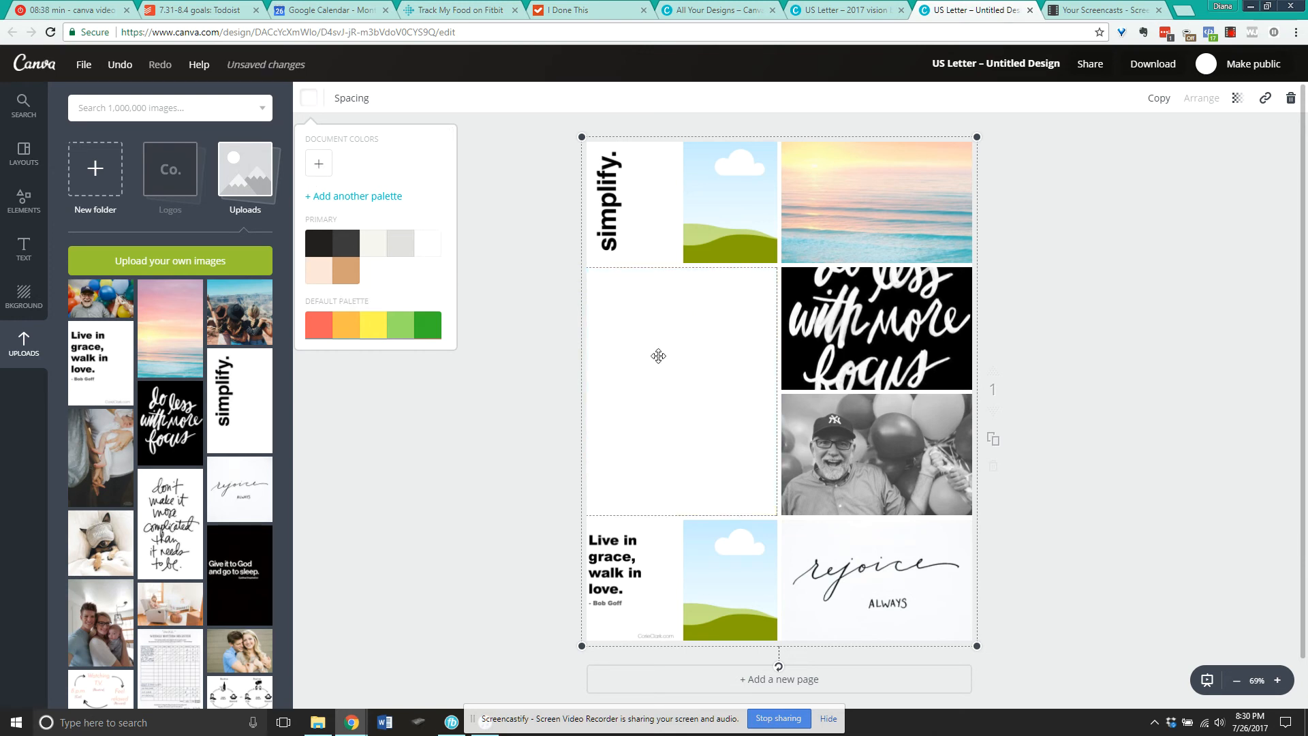
left_click(656, 353)
Step: Add a heading text box over the upper part of the white cell and browse the fonts available for it
left_click(24, 250)
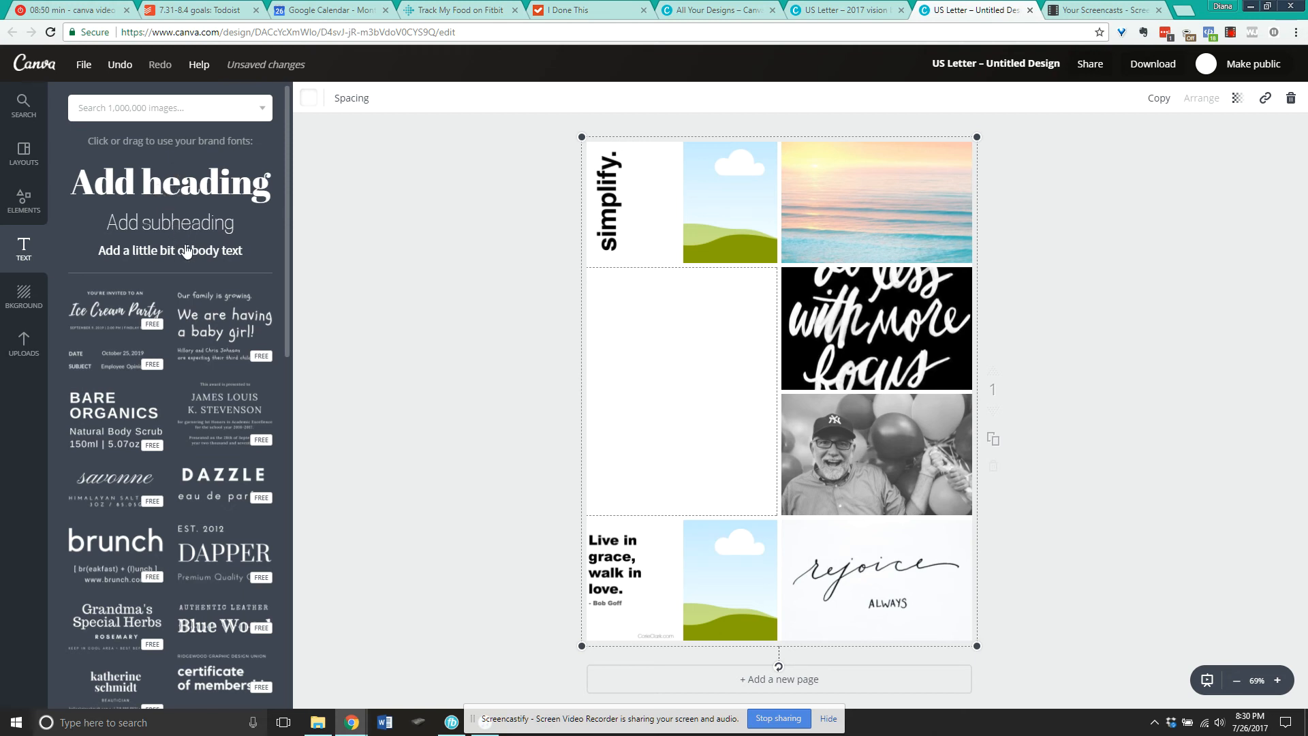
left_click_drag(179, 186, 632, 287)
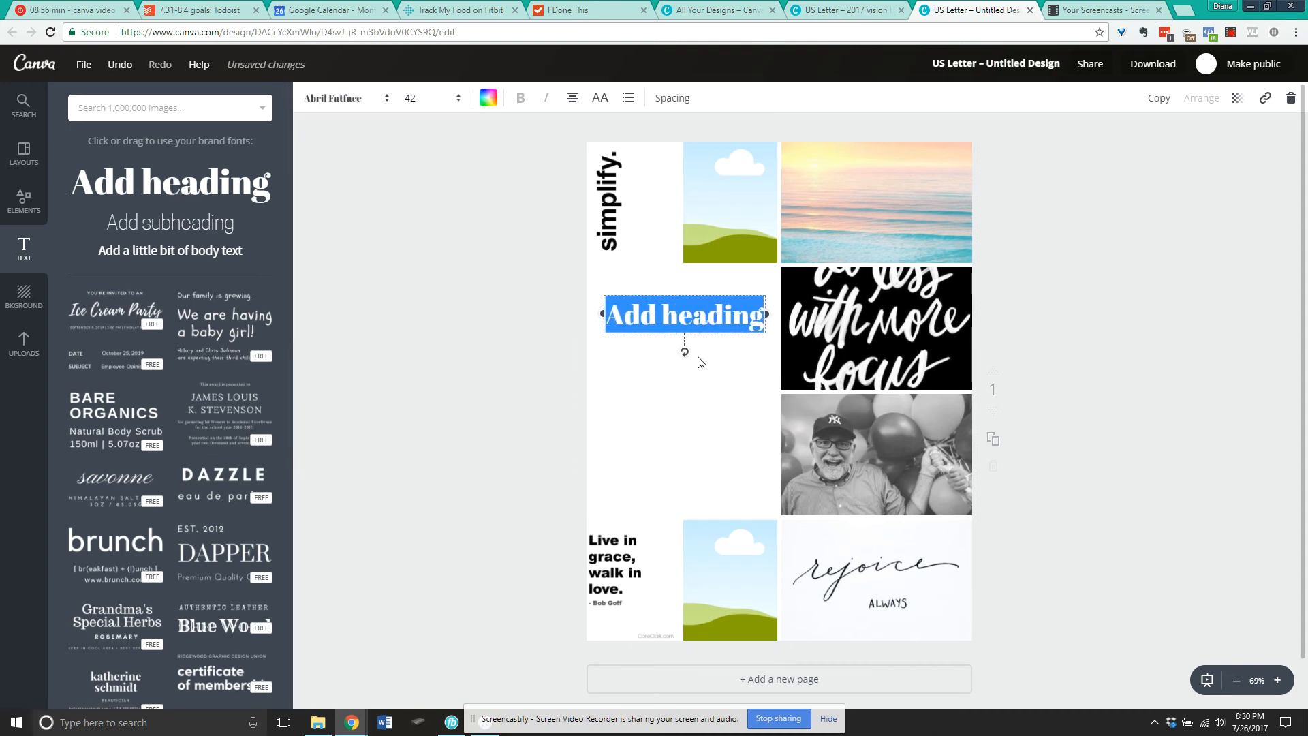
left_click(348, 99)
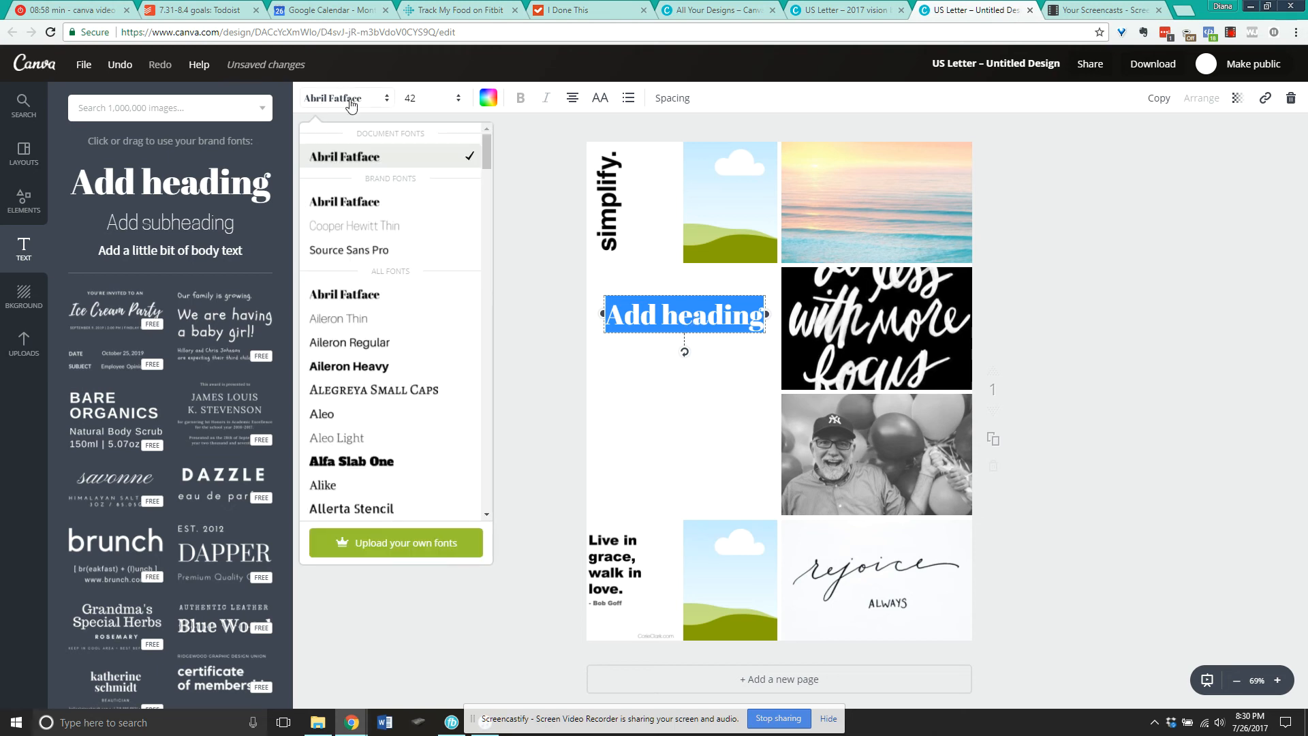
scroll(423, 342, "down", 4)
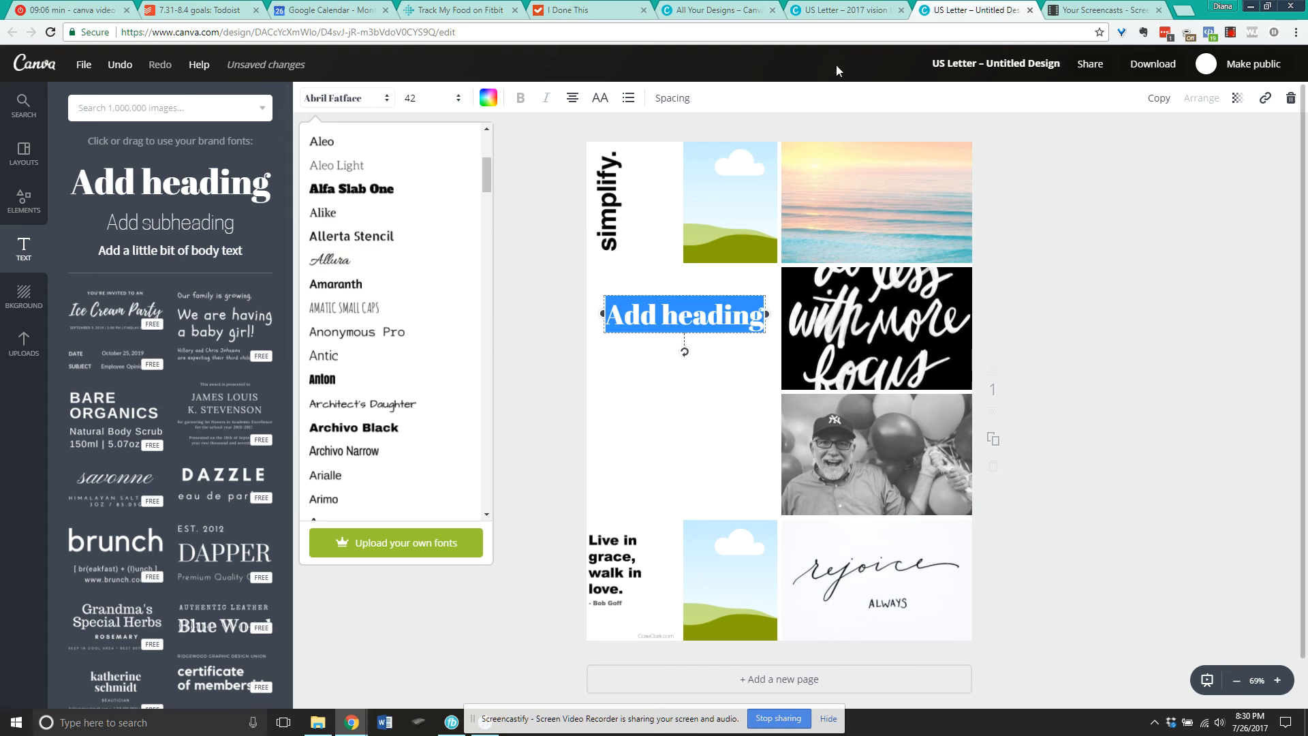
Step: Examine the word list's text formatting and colour options in the "2017 vision board" design, and return to the untitled US Letter design
left_click(838, 10)
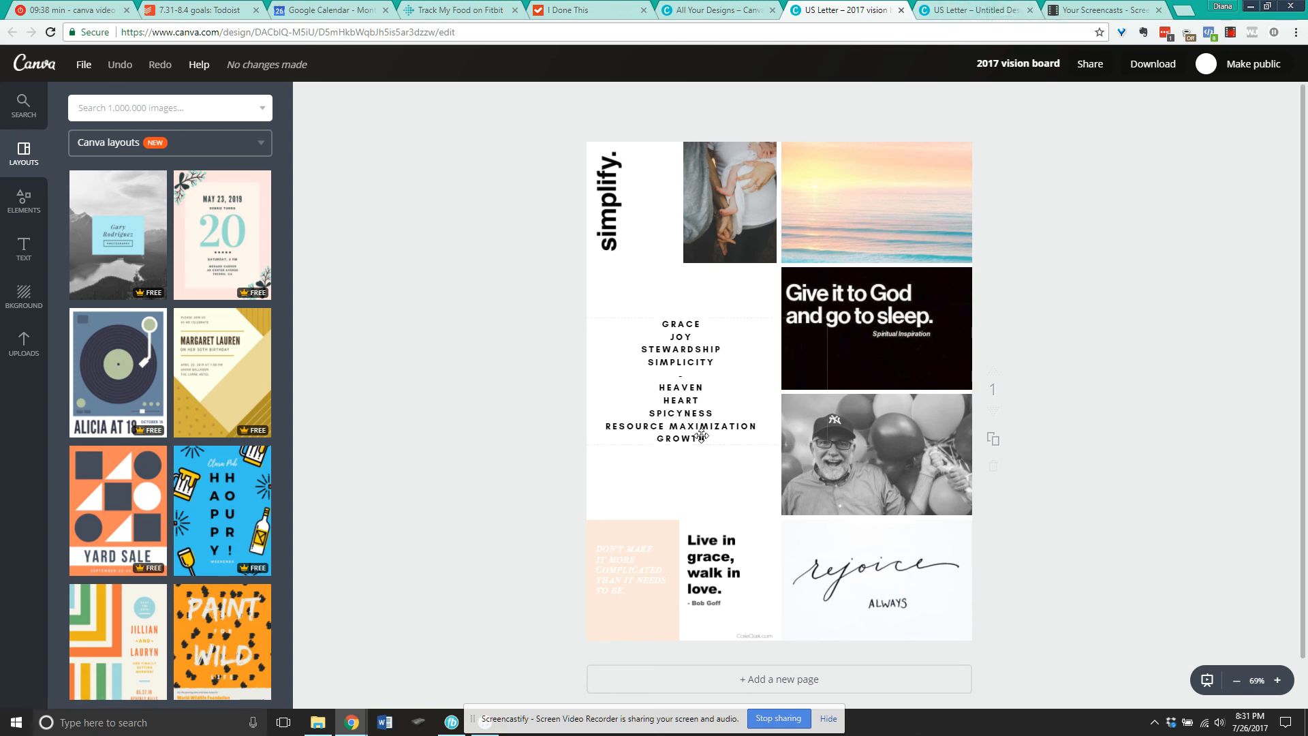
left_click(722, 388)
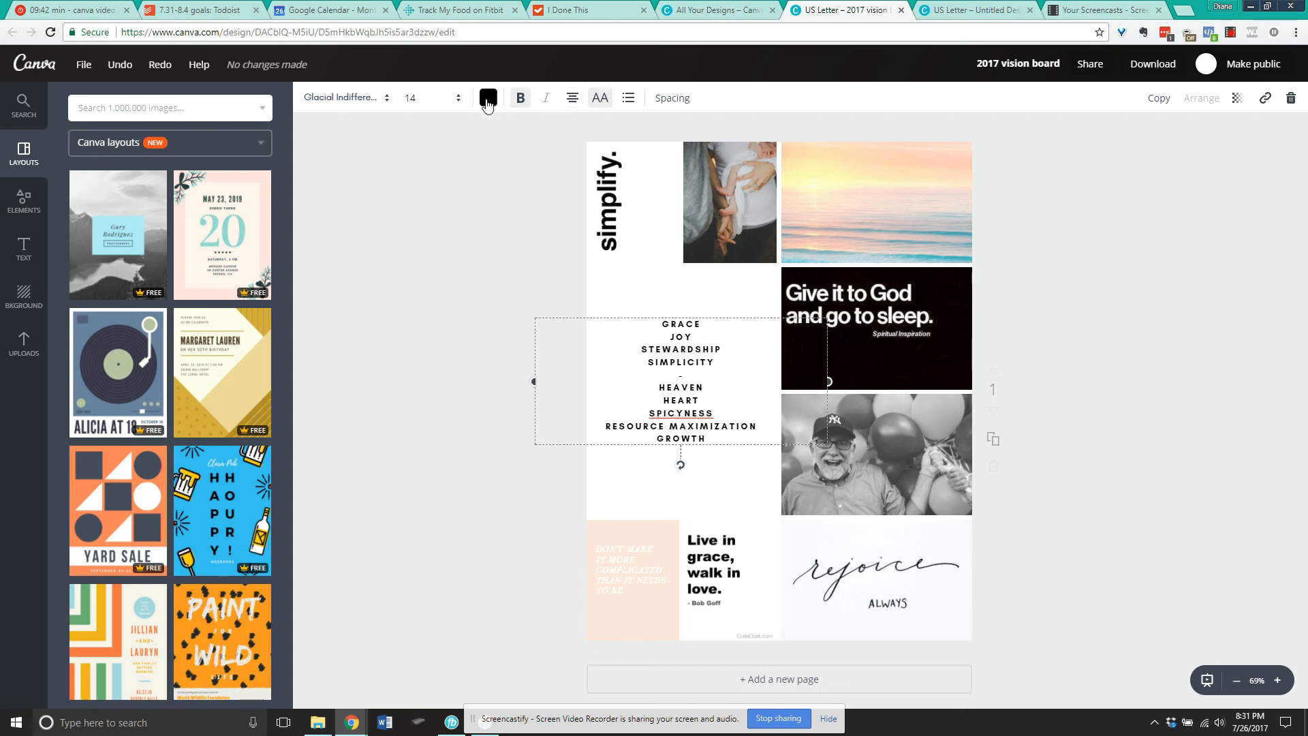
left_click(487, 100)
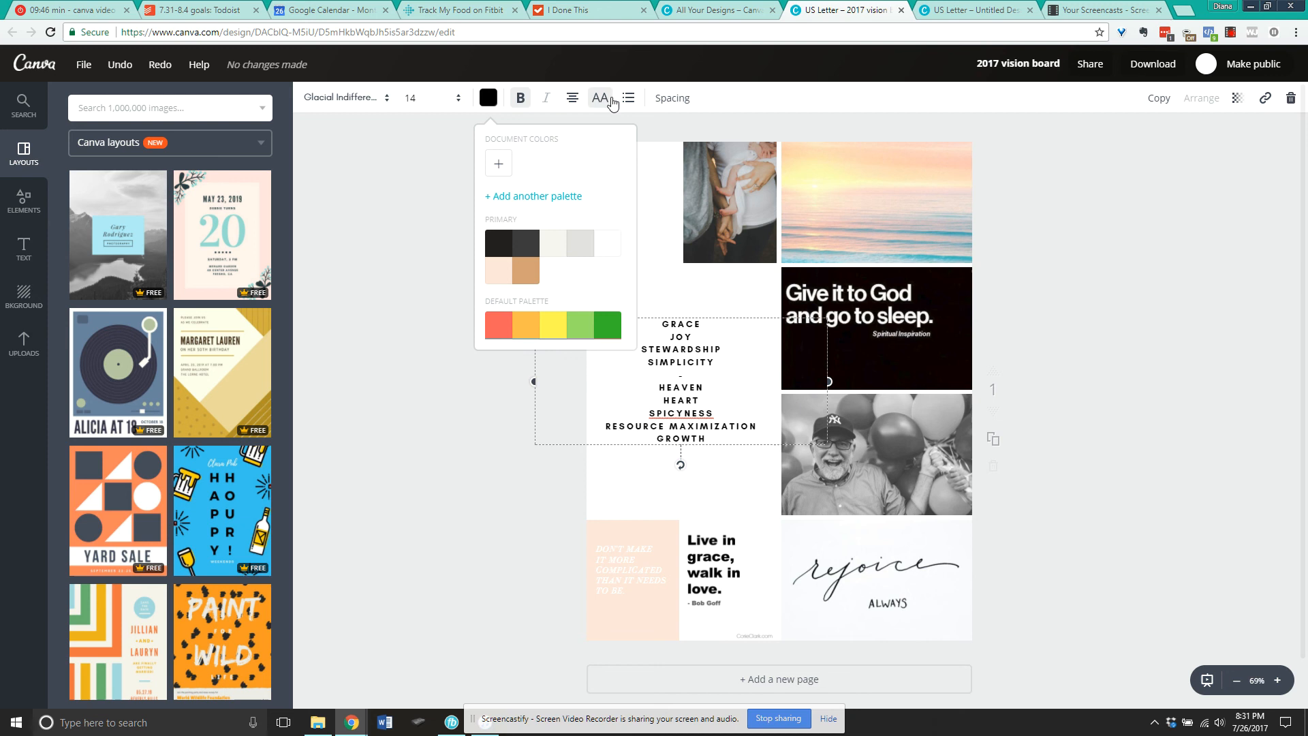
left_click(377, 304)
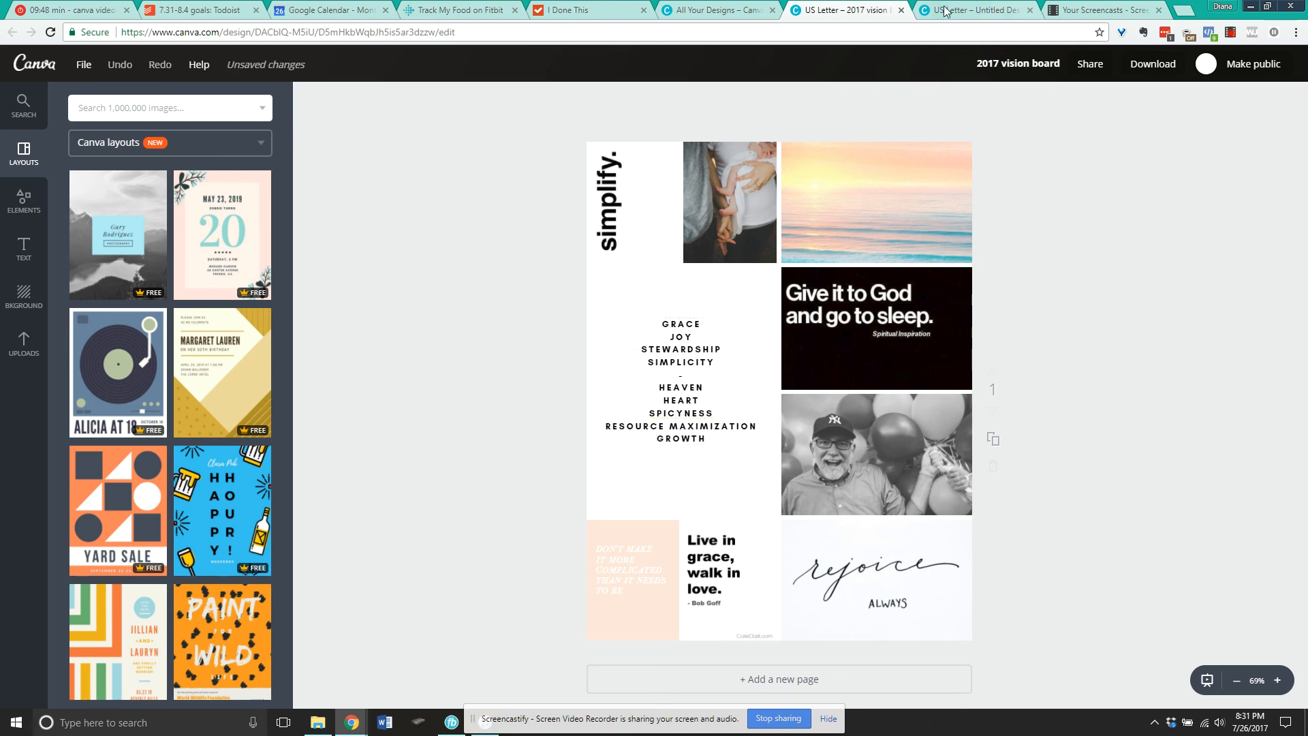
key("ctrl+Tab")
Step: Fill the empty cell between "Live in grace, walk in love." and "rejoice always" with light peach from the primary palette
left_click(721, 574)
left_click(727, 562)
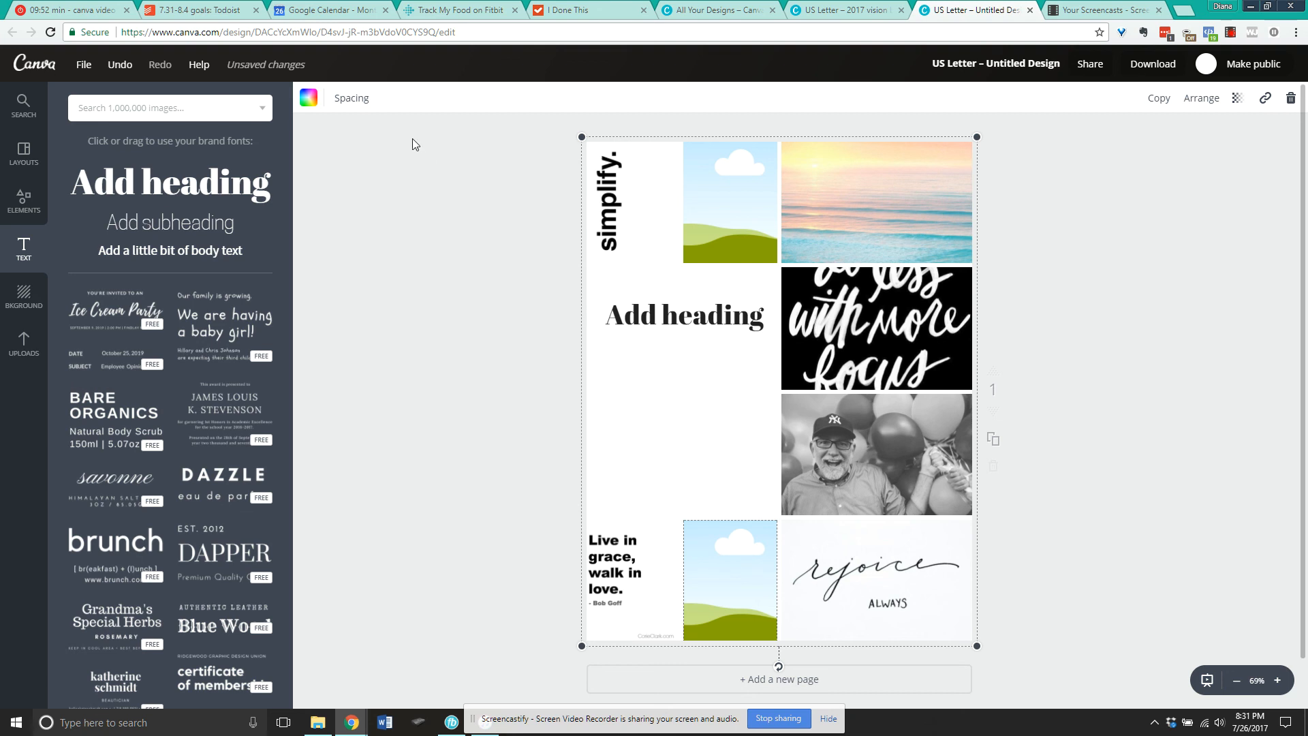
left_click(309, 97)
left_click(308, 278)
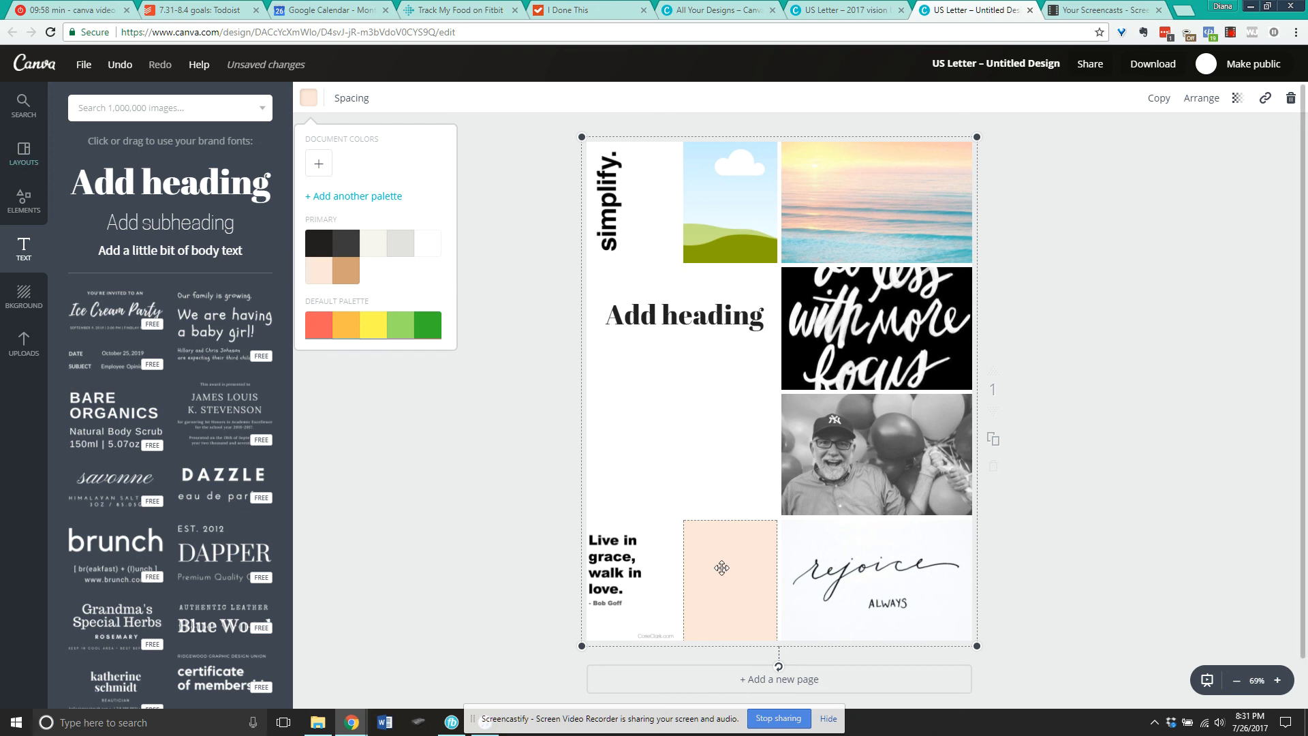
Step: View the download file types offered for the "2017 vision board" design, and close the options without downloading
left_click(826, 15)
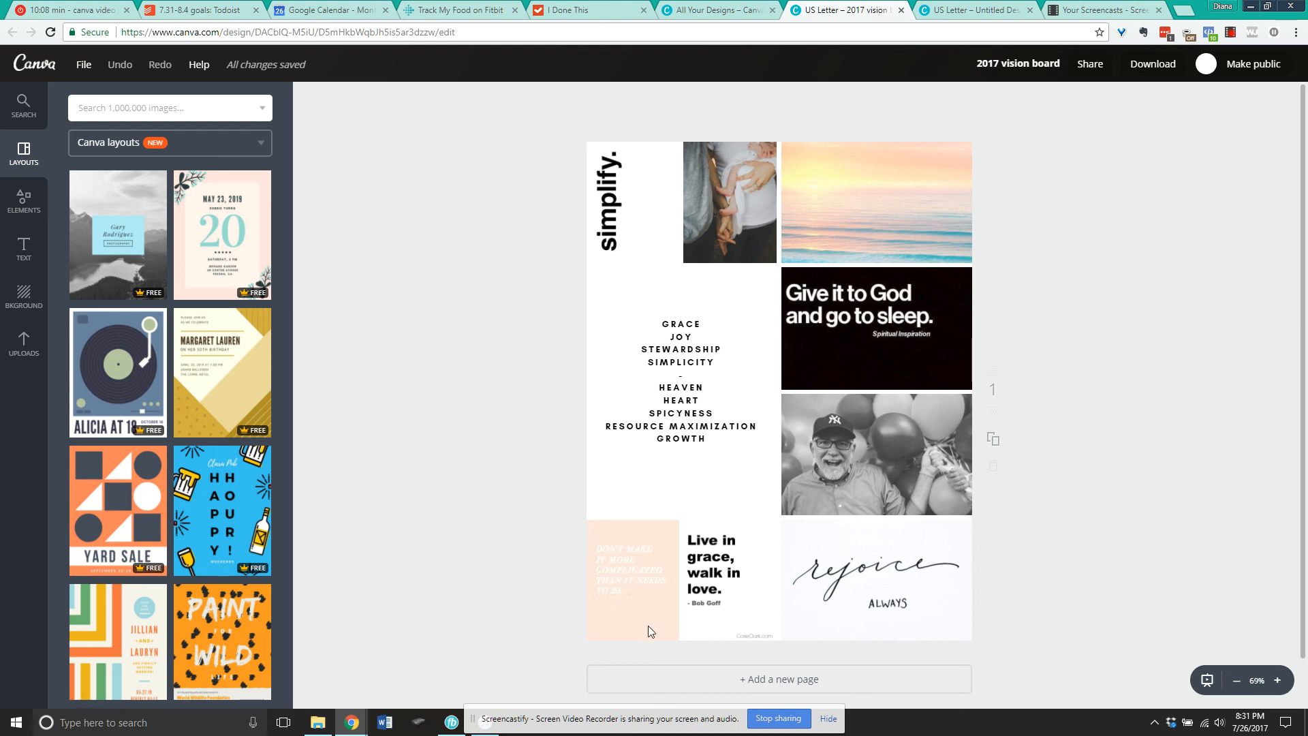
left_click(1151, 63)
left_click(1216, 138)
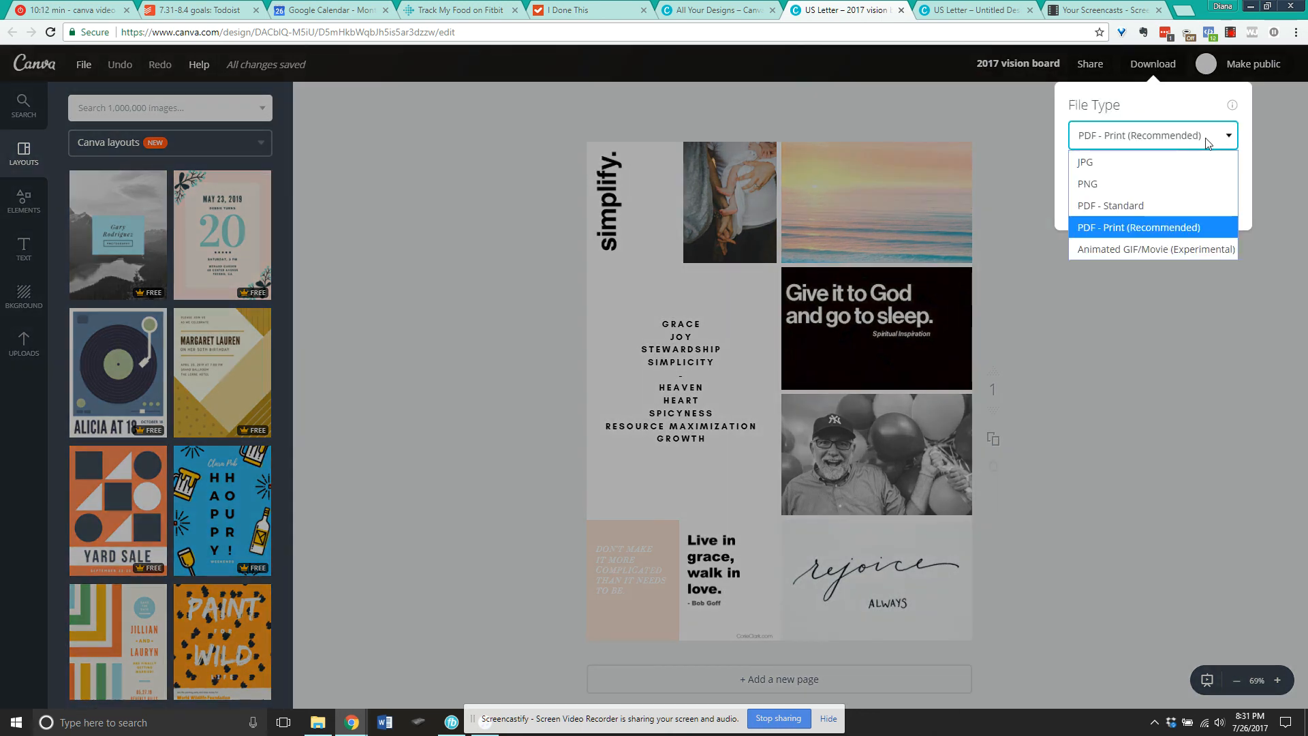
left_click(1125, 293)
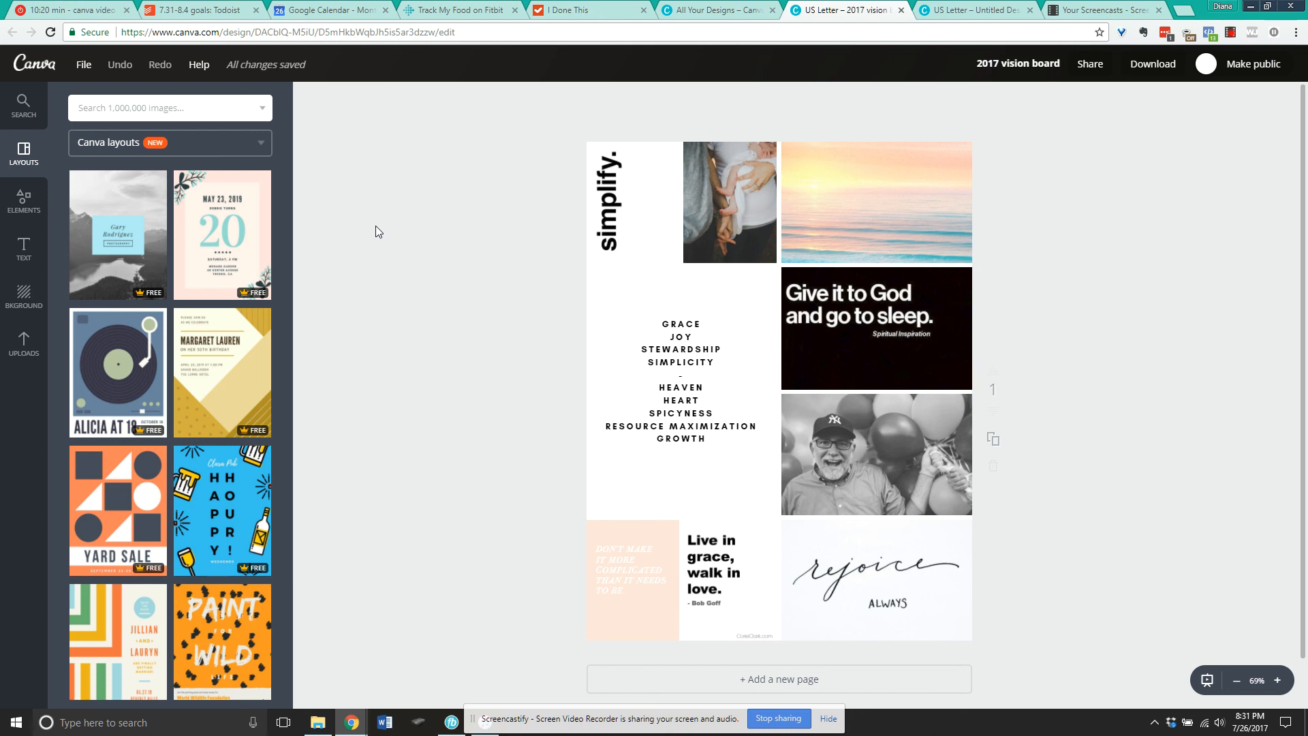
Step: Look at the vision board's resize and copy options and the overview of all designs, and return to the untitled US Letter design
left_click(85, 64)
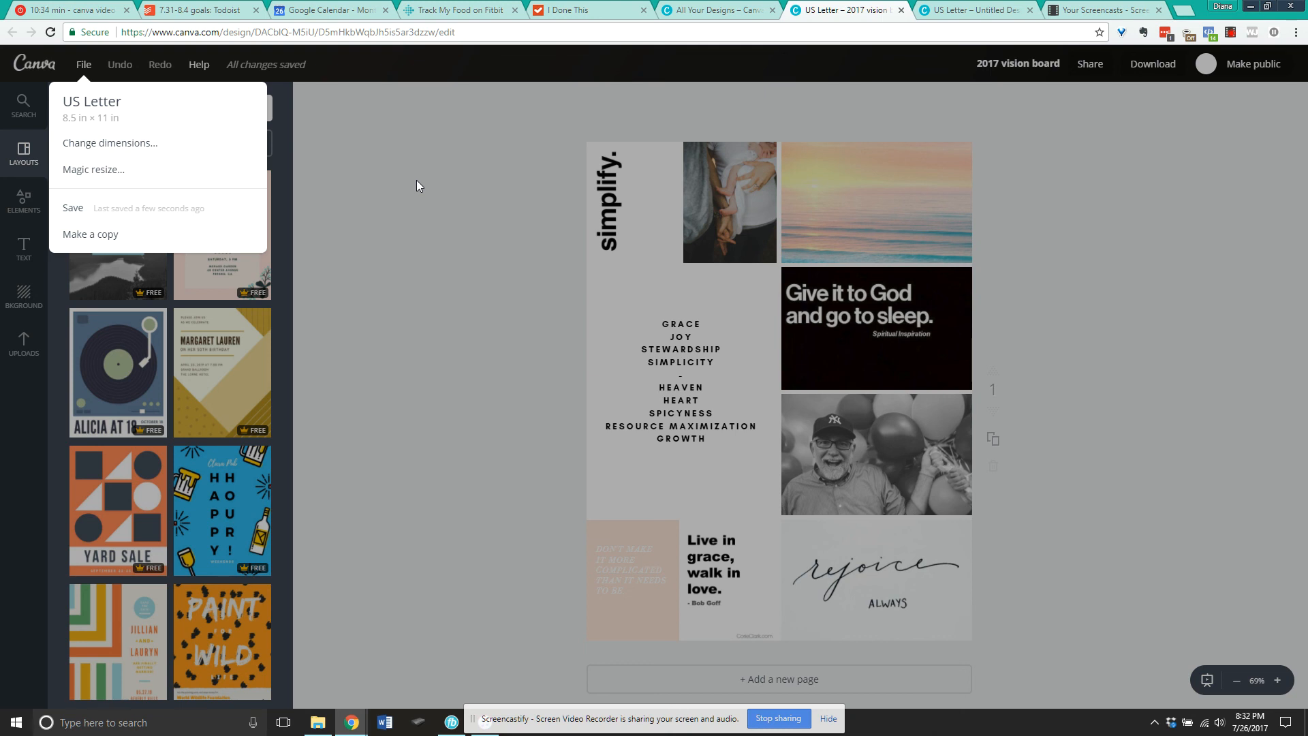
left_click(722, 10)
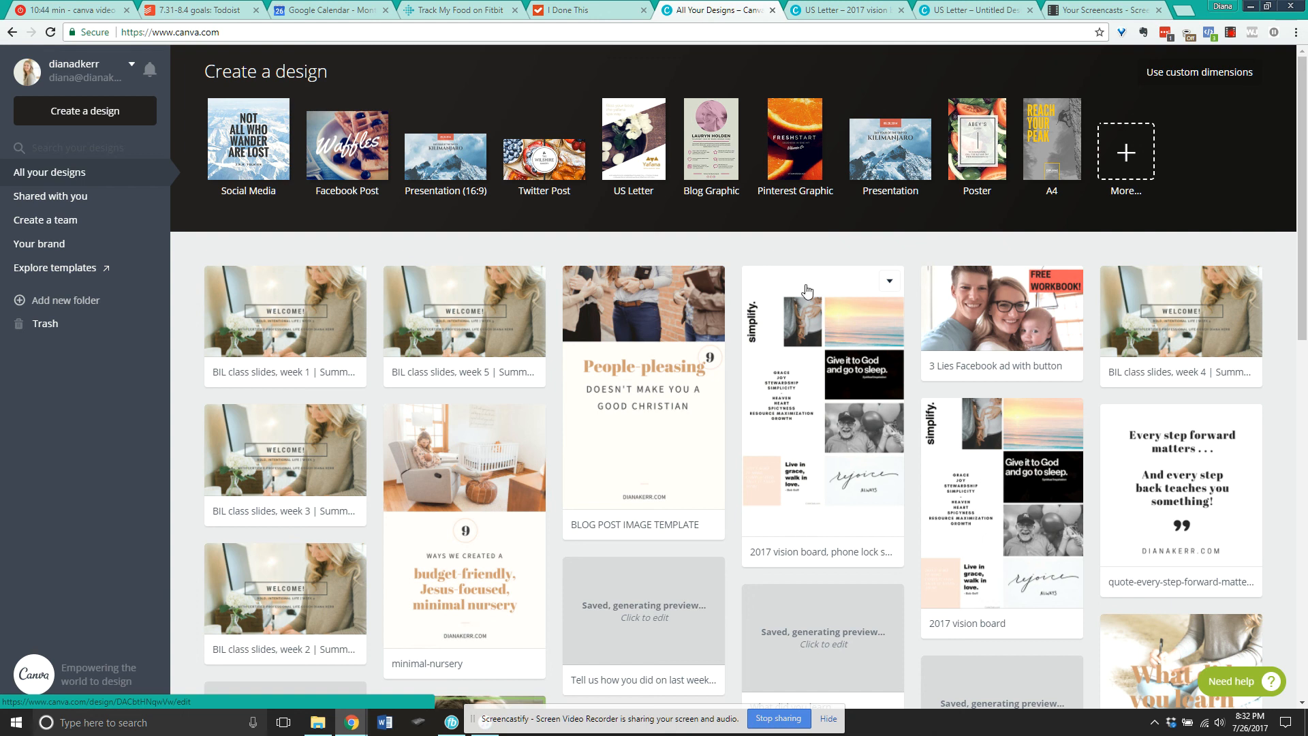
left_click(844, 8)
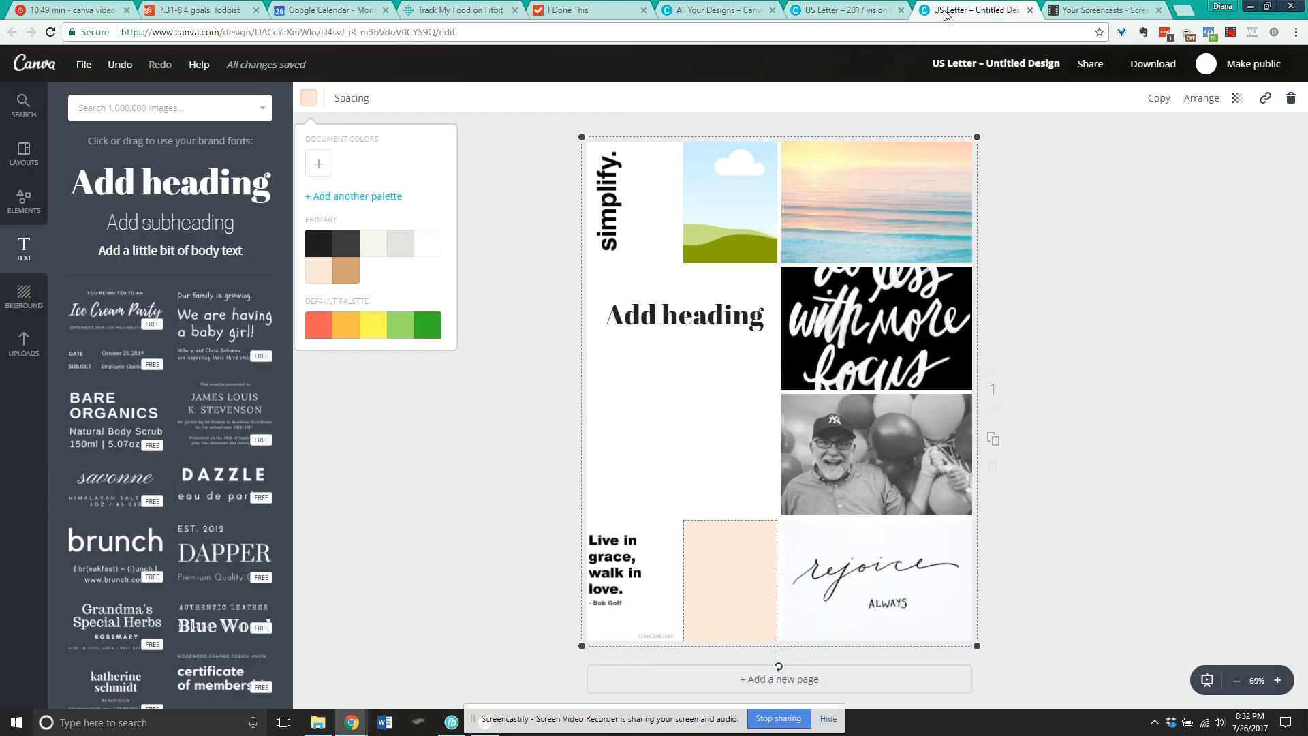
left_click(947, 14)
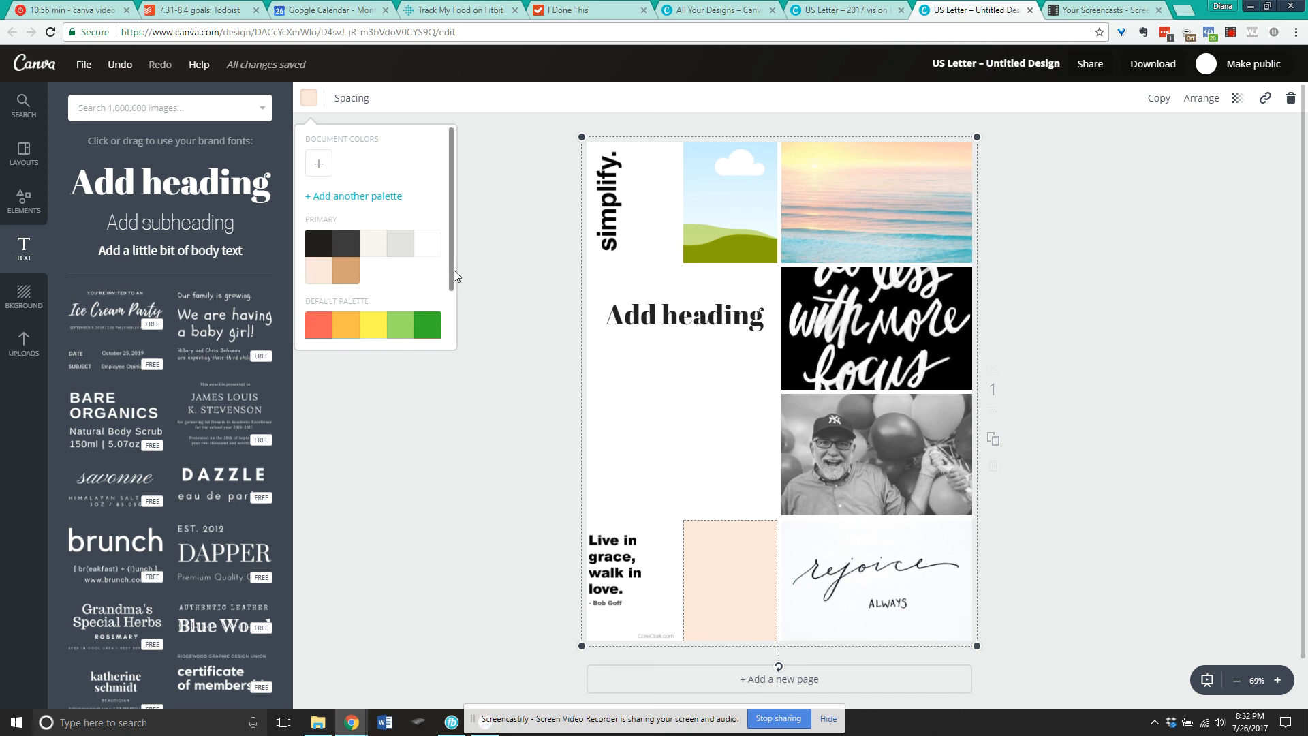
left_click(829, 719)
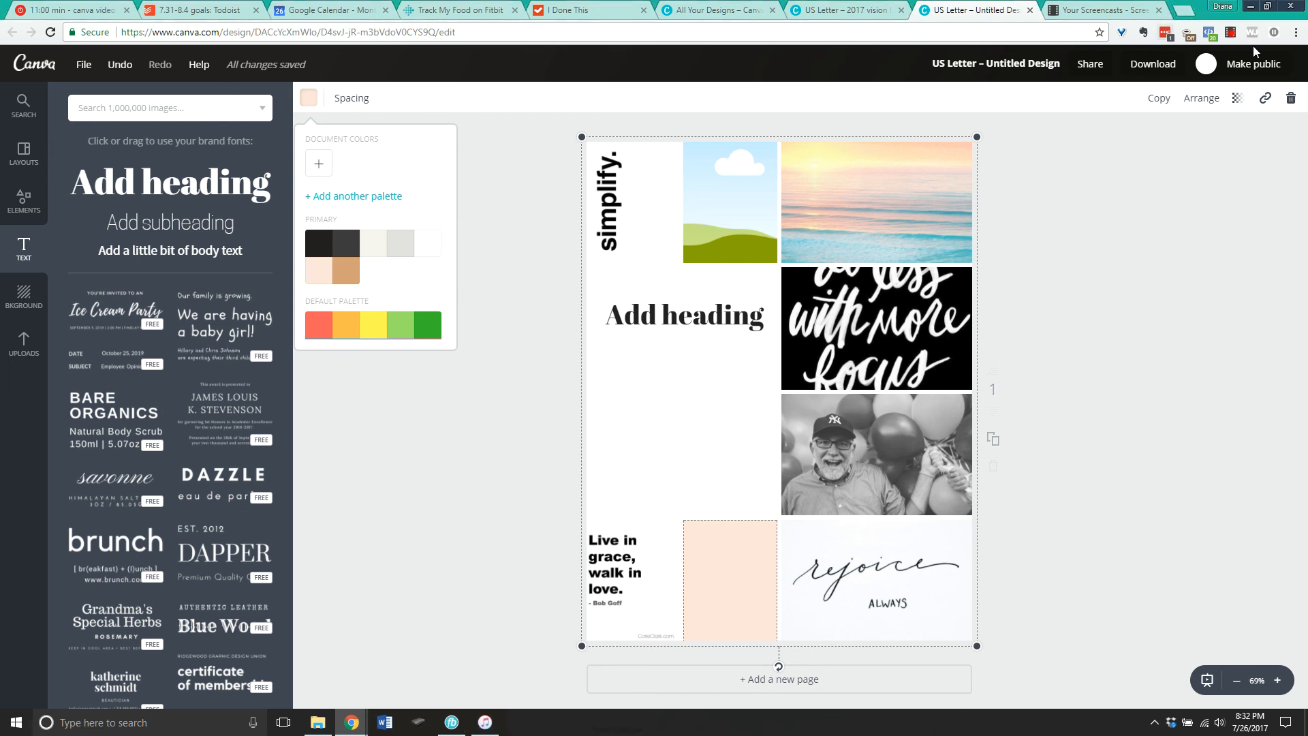